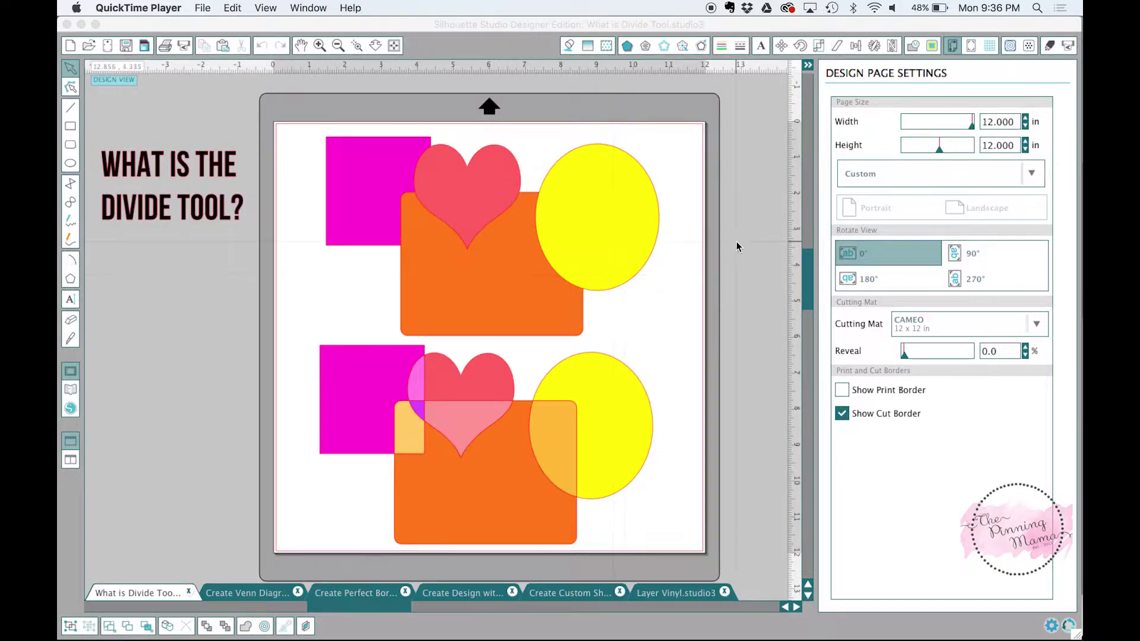
- Bring Silhouette Studio to the front, showing the What is Divide Tool design
click(777, 154)
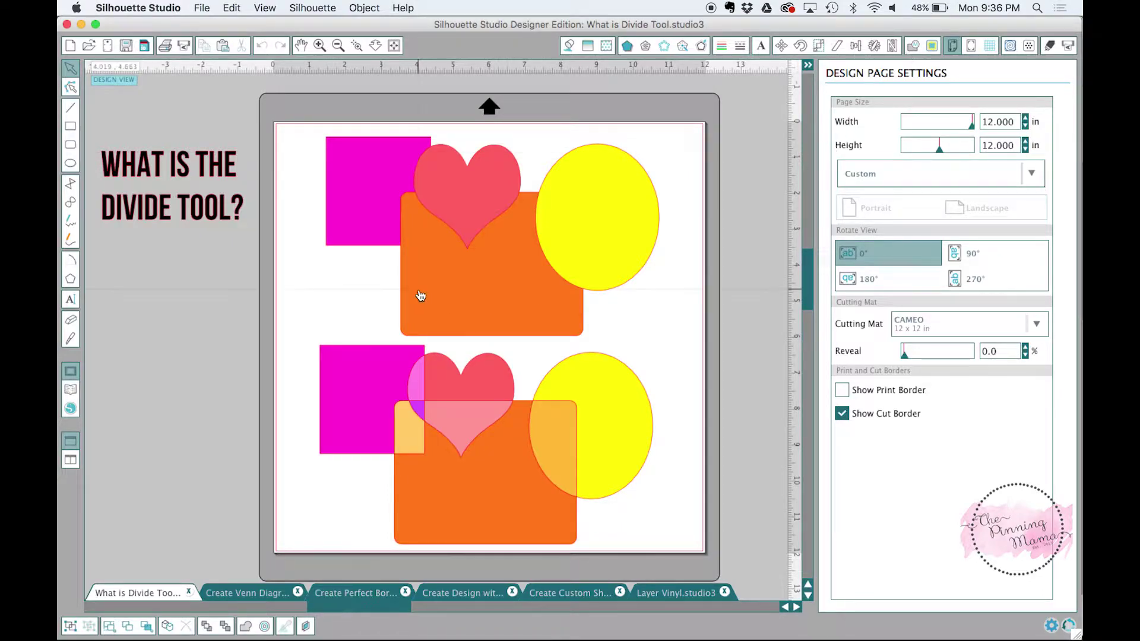
- Select the top square, heart, rectangle and oval cluster and divide it at every overlap
drag(295, 128, 703, 350)
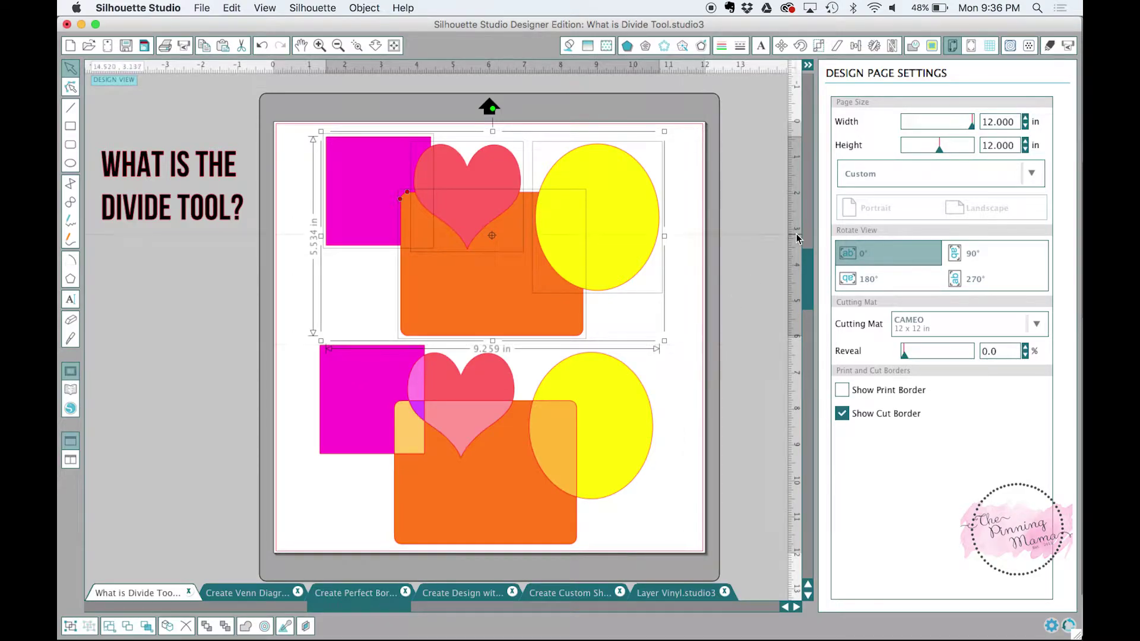
click(916, 47)
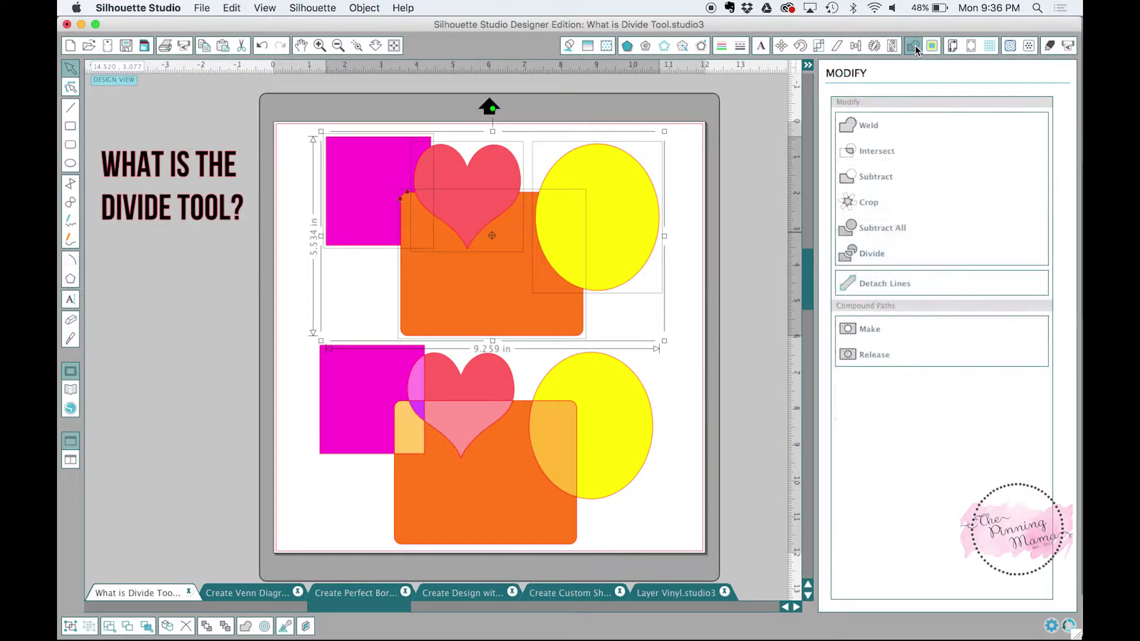
click(879, 259)
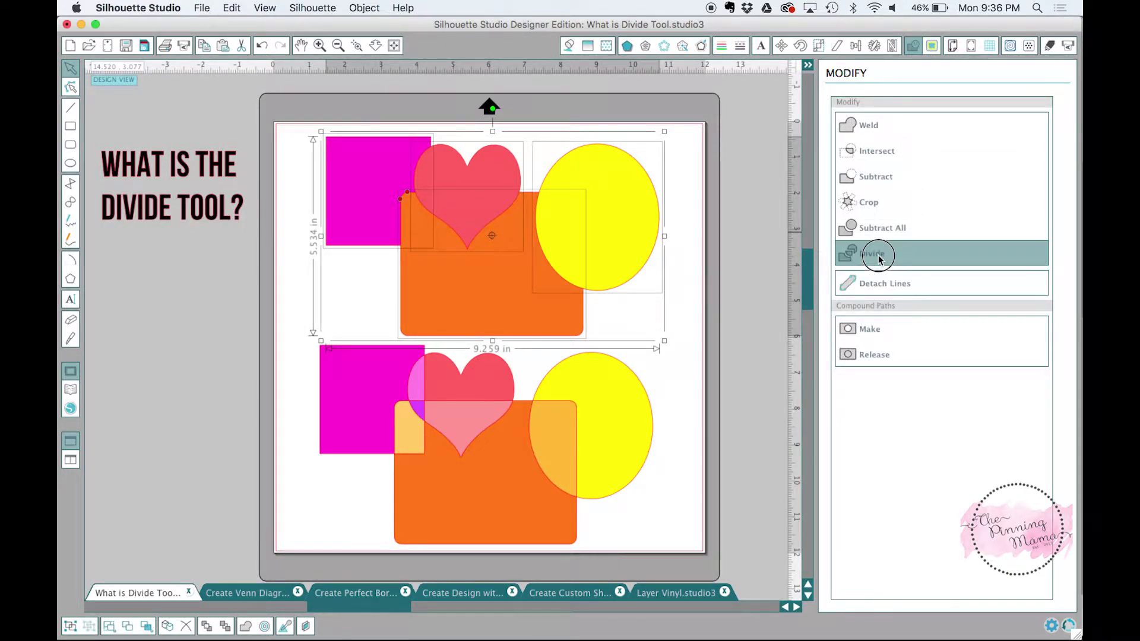
click(685, 285)
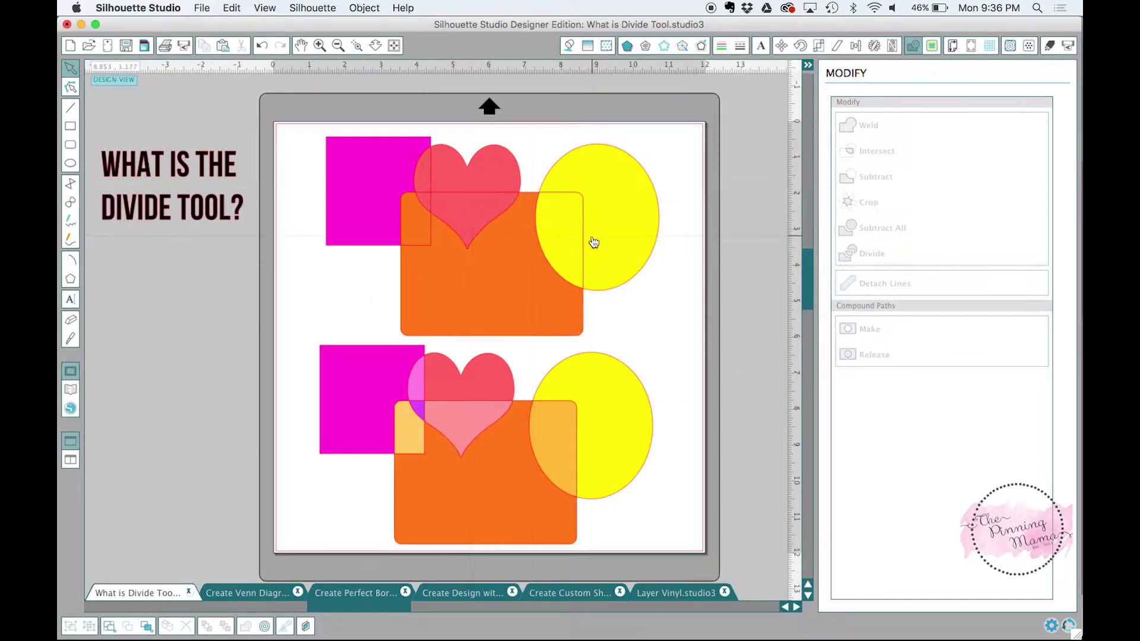
- Pull the divided oval, rectangle, heart, square and small overlap pieces slightly apart
drag(608, 222, 651, 194)
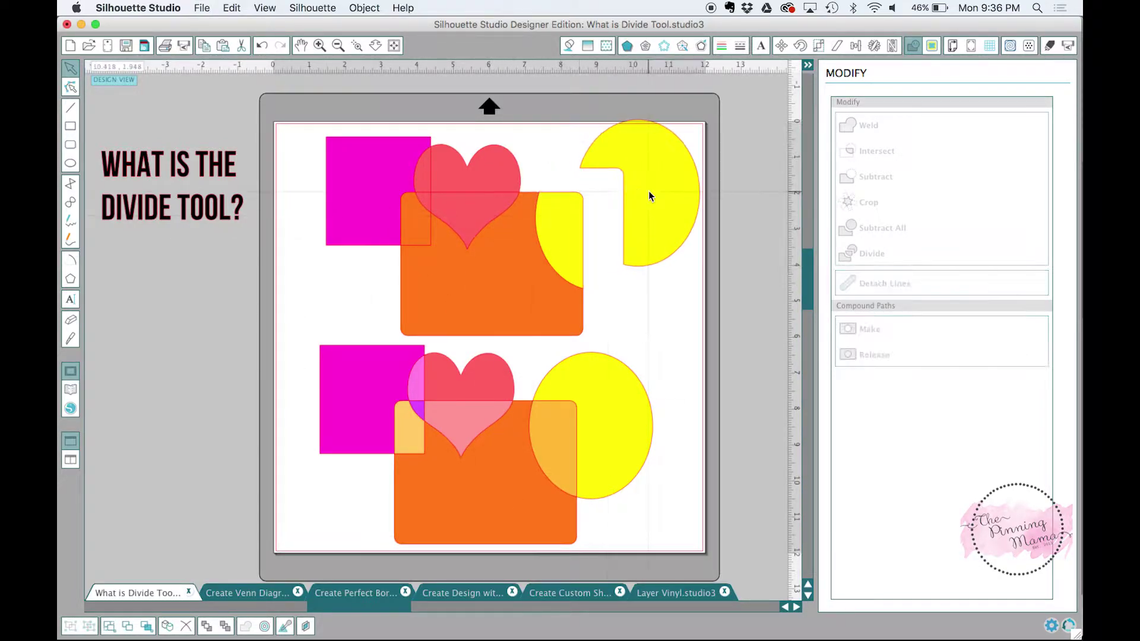
click(567, 234)
drag(567, 233, 585, 229)
mouse_move(522, 247)
mouse_down()
mouse_move(516, 261)
mouse_move(529, 264)
mouse_up()
drag(504, 190, 538, 175)
drag(485, 208, 498, 205)
drag(383, 170, 354, 168)
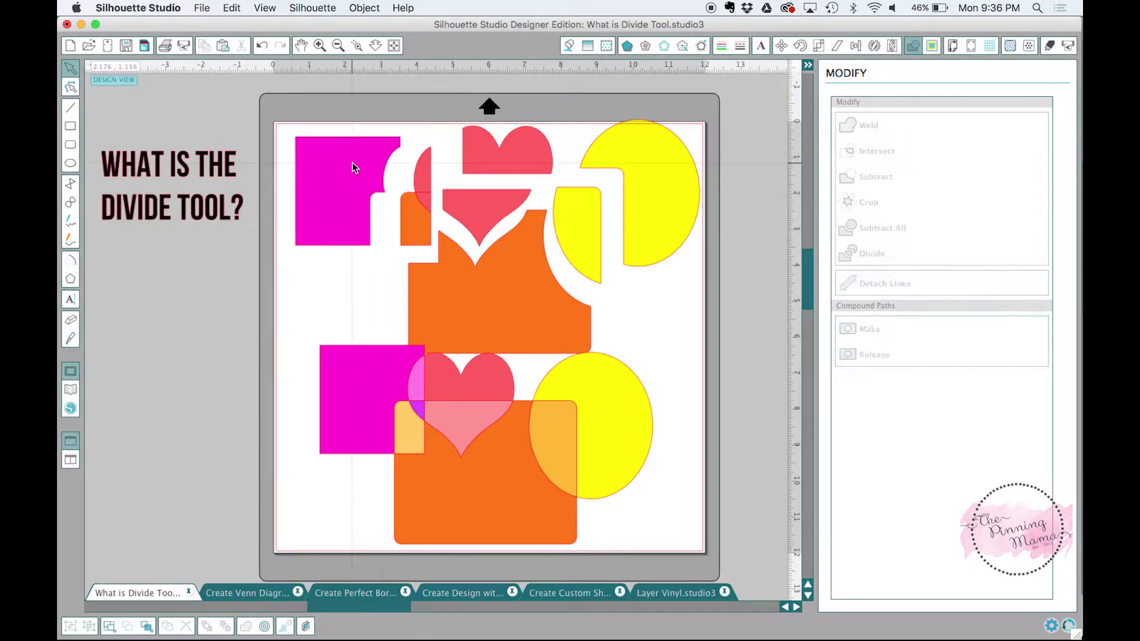
drag(428, 170, 420, 155)
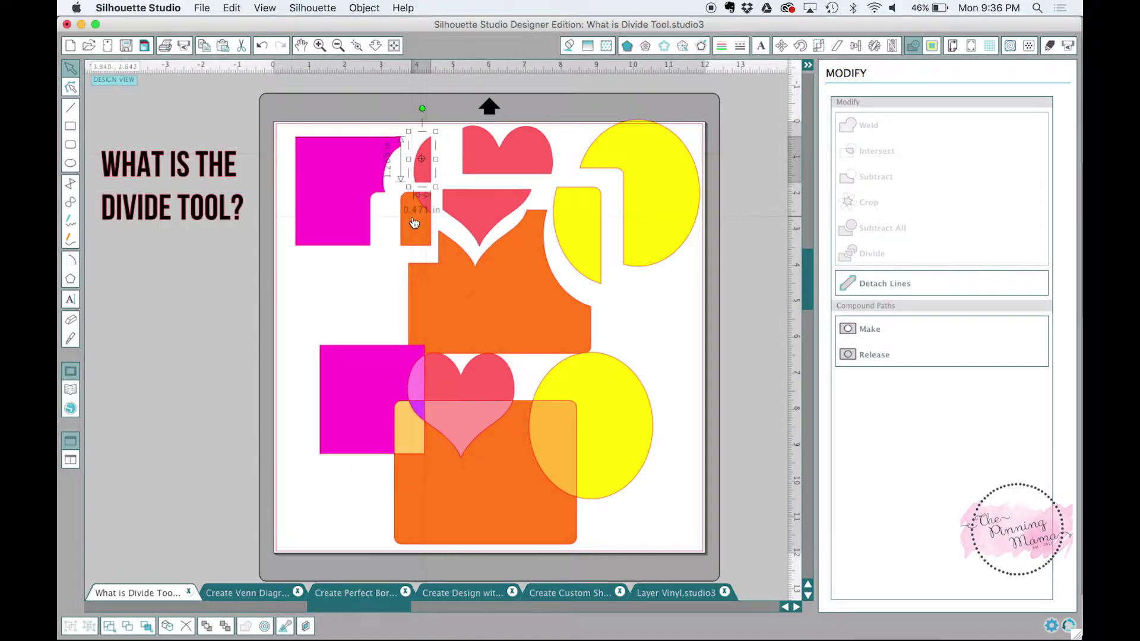
click(411, 236)
drag(411, 237, 398, 248)
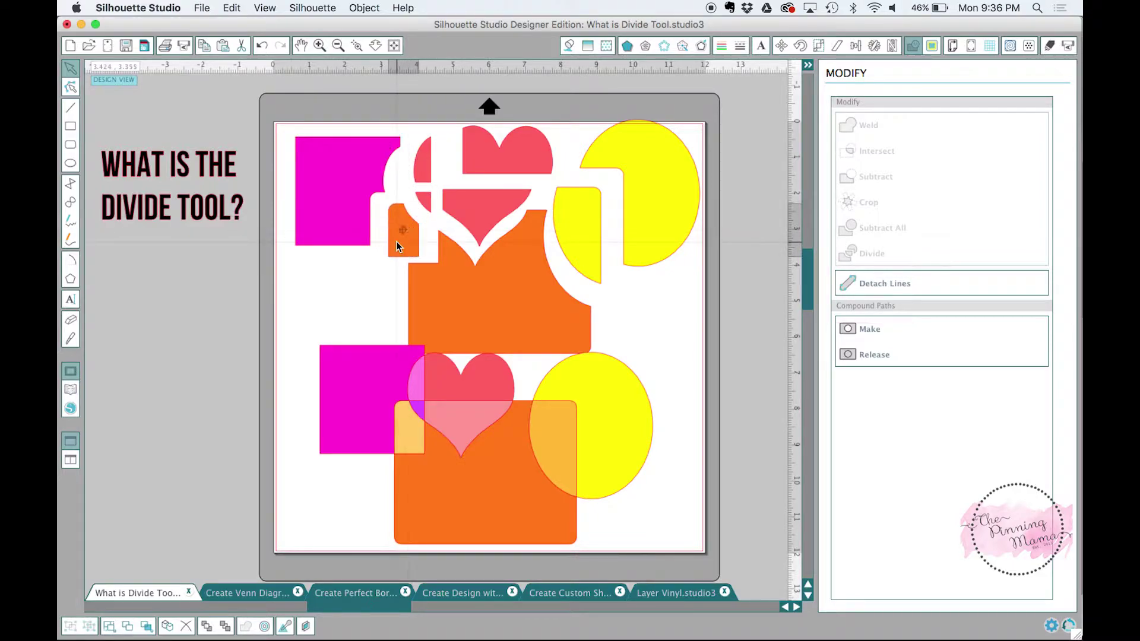
click(422, 205)
drag(422, 205, 432, 201)
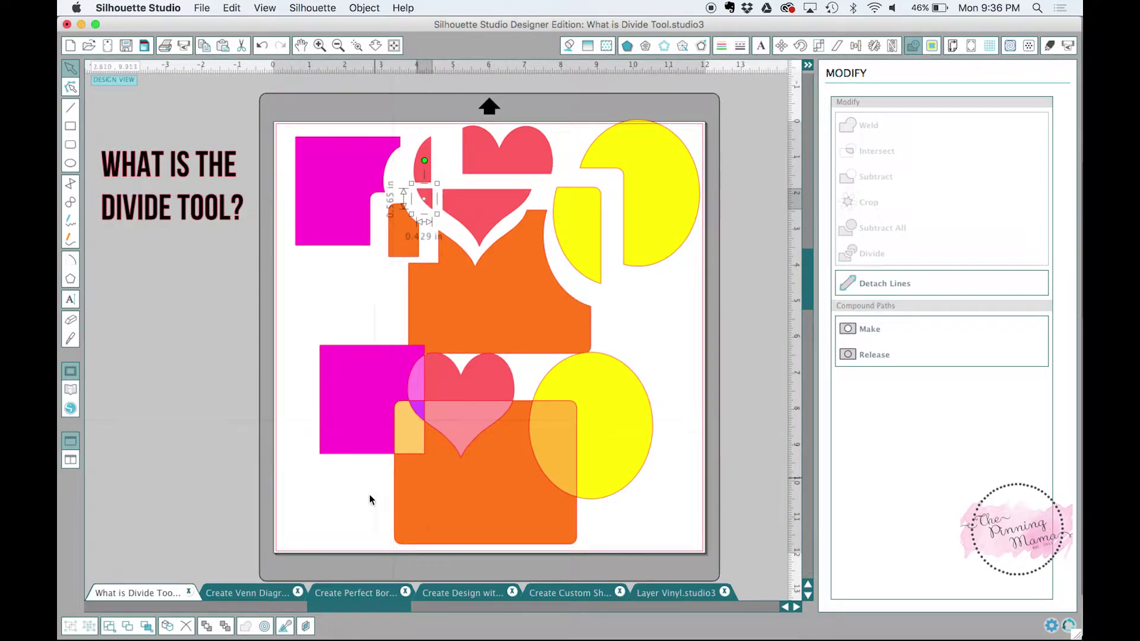
- Switch to the Create Venn Diagram design and slide the top pink circle over the blue one
click(256, 594)
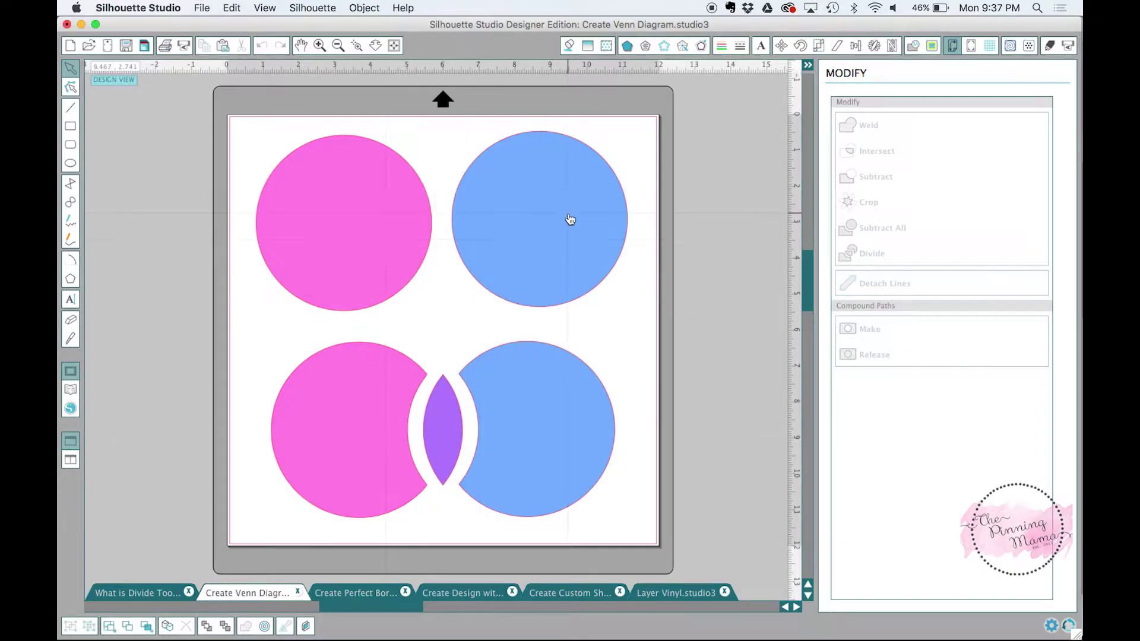
drag(386, 245, 430, 242)
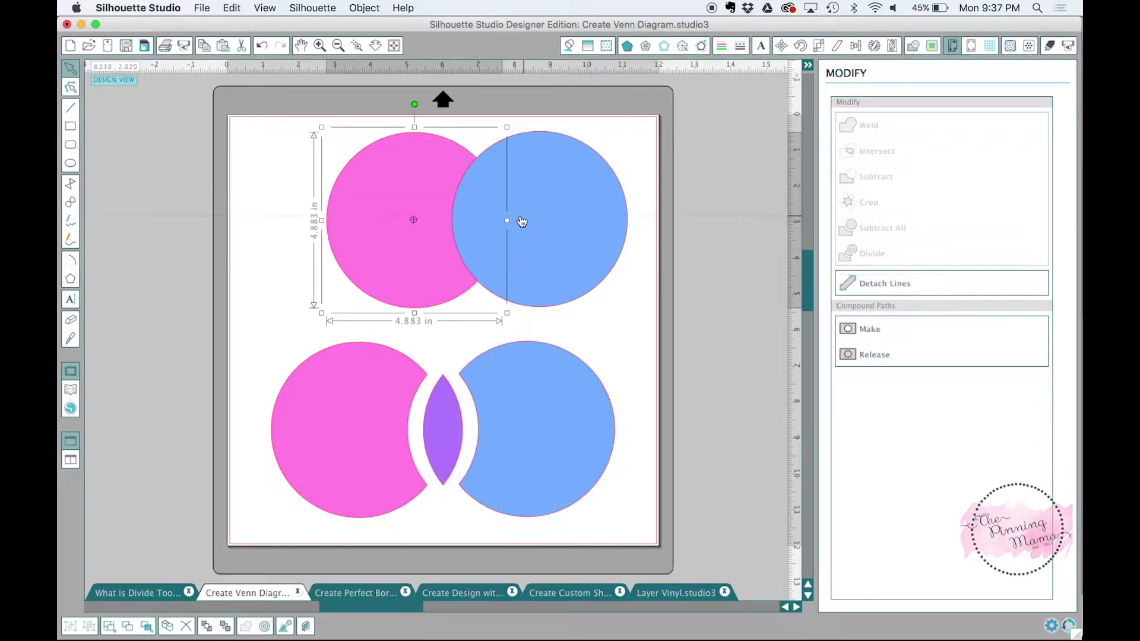
click(281, 144)
- Divide the pink and blue circles and pull both crescents away from the middle lens
drag(264, 128, 684, 333)
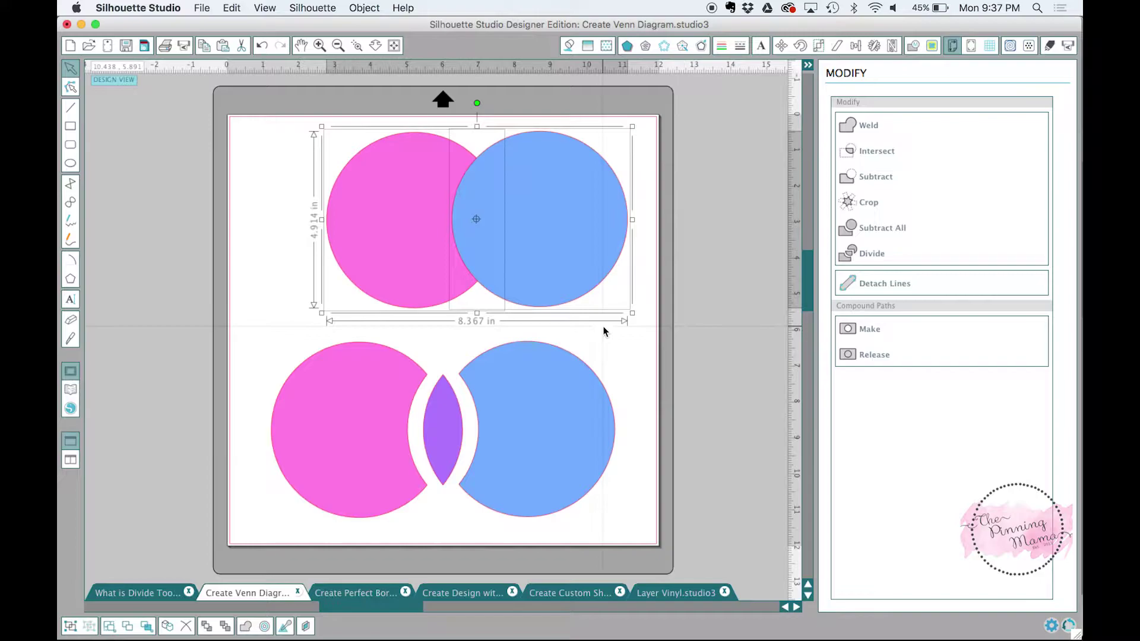
click(668, 315)
click(415, 249)
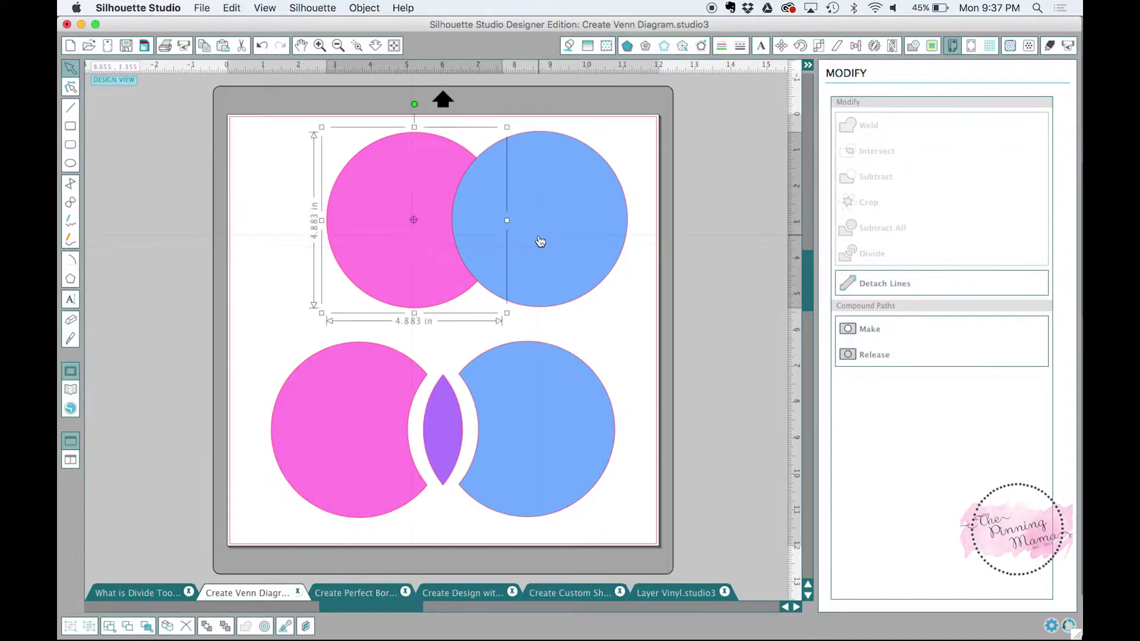
shift+click(558, 226)
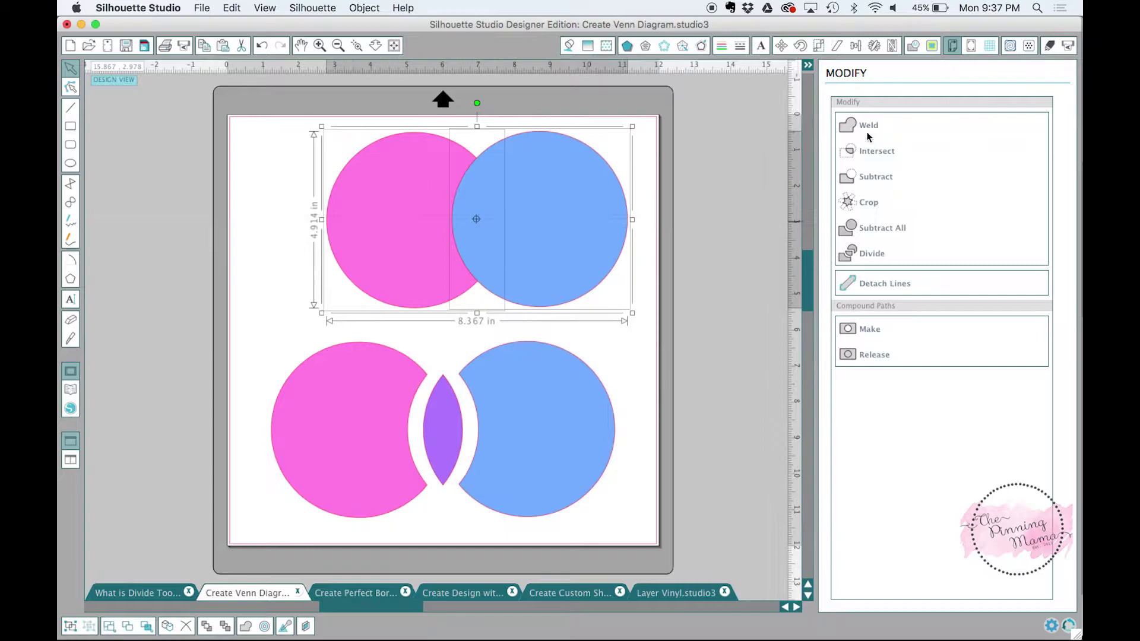
click(871, 253)
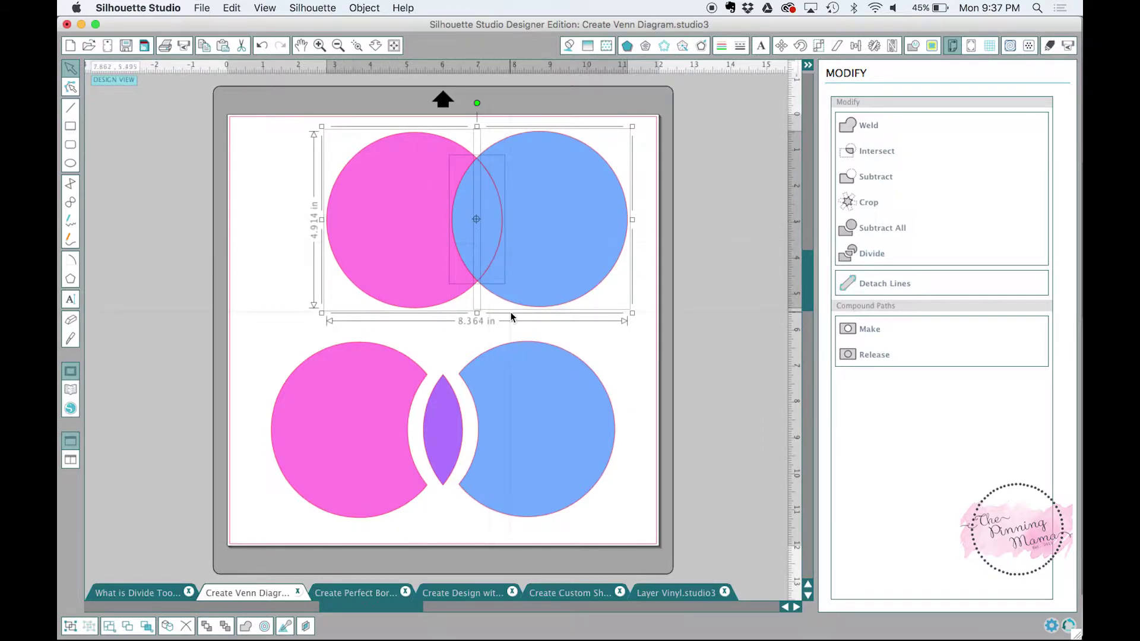
click(473, 324)
drag(438, 247, 374, 239)
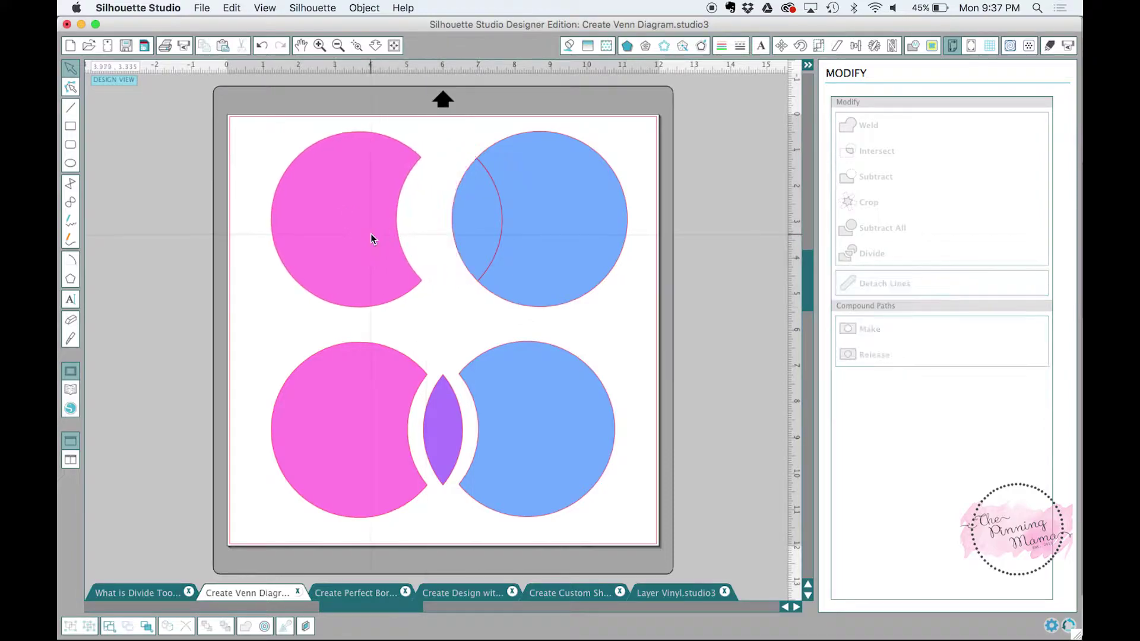
drag(526, 241, 474, 229)
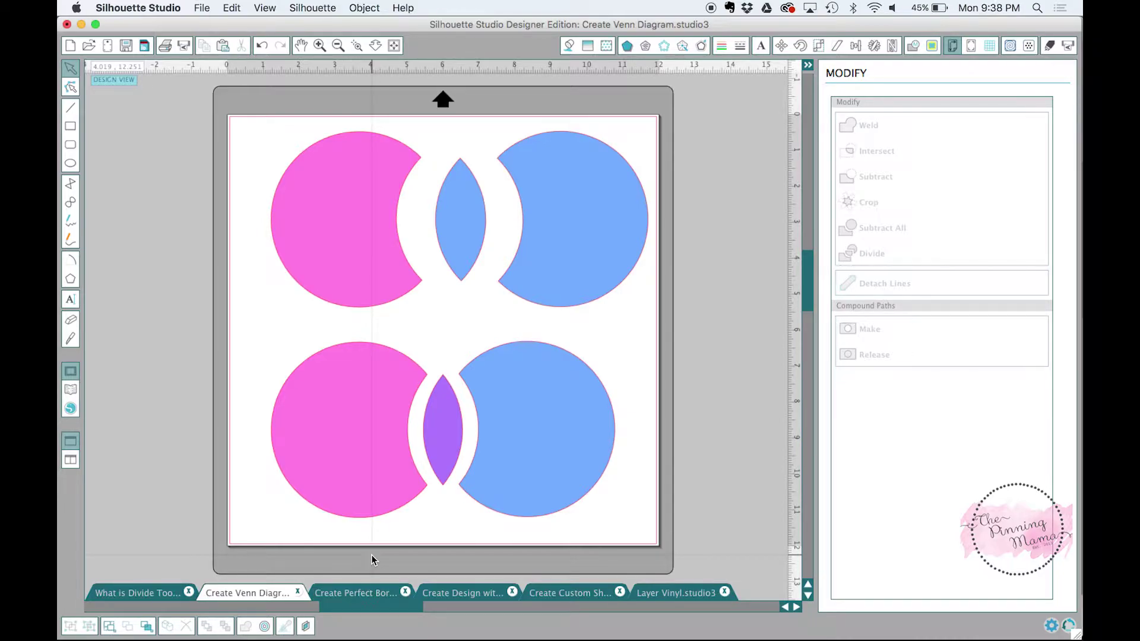
- Switch to Create Perfect Borders and move the green, mint and blue squares off the mat rightward
click(355, 592)
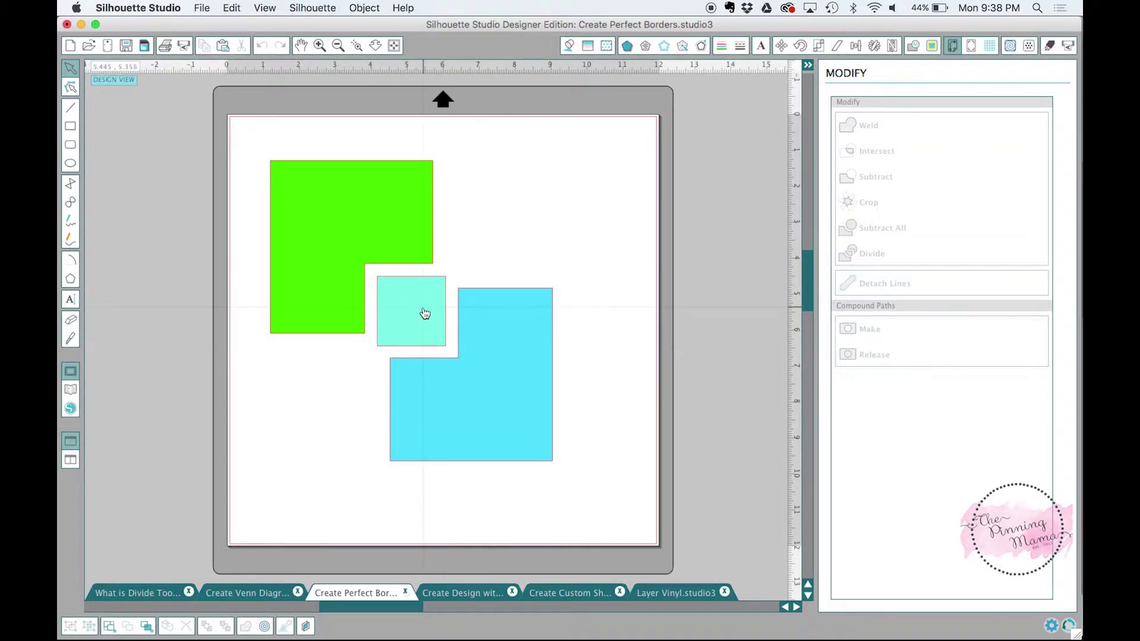
click(354, 258)
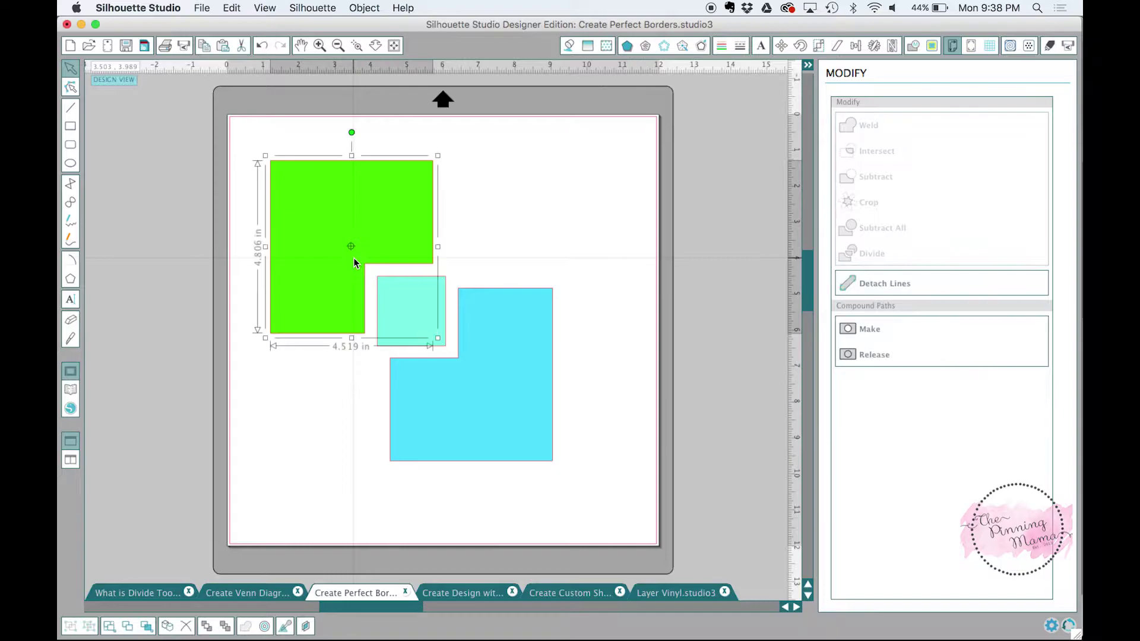
click(219, 129)
drag(219, 128, 630, 469)
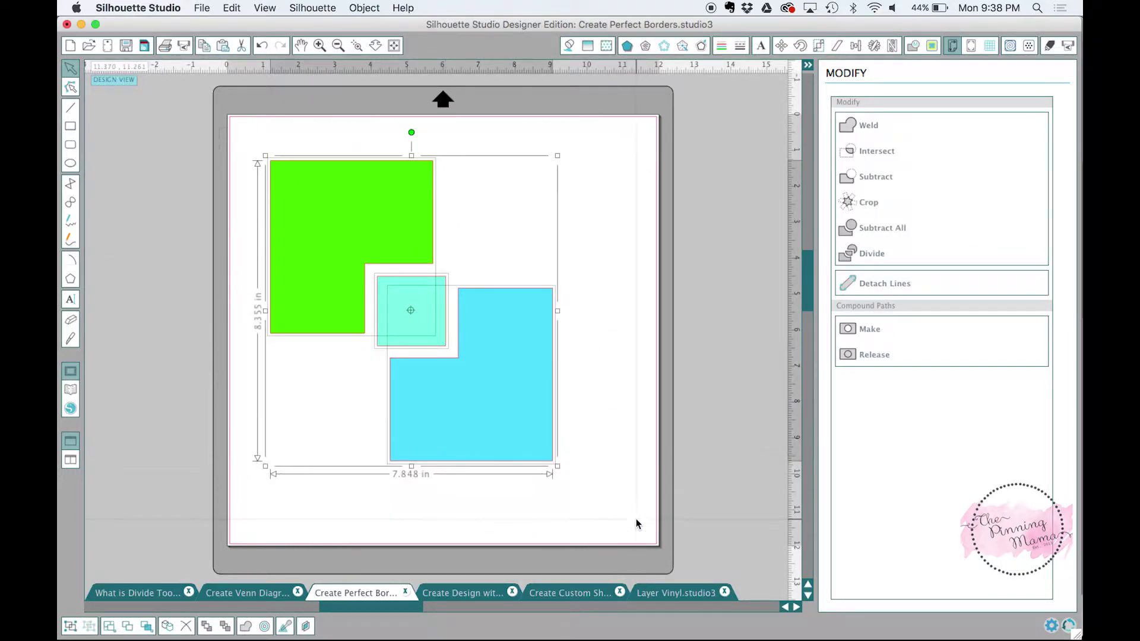
drag(473, 410, 854, 459)
- Draw a square with the Rectangle tool near the mat's top-left corner
click(424, 331)
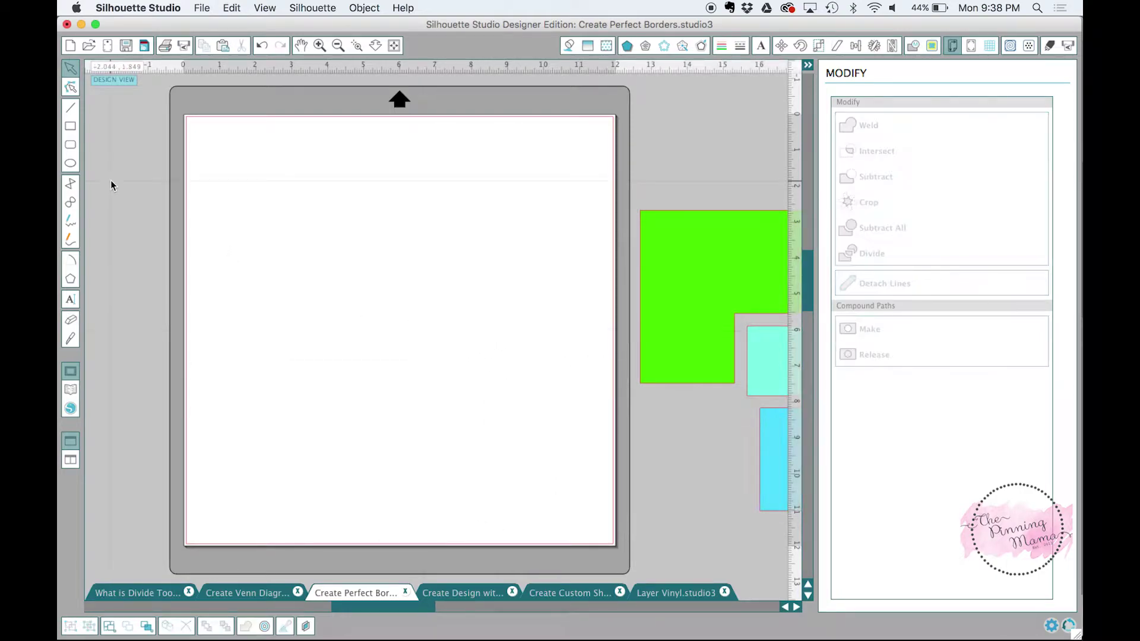
click(70, 128)
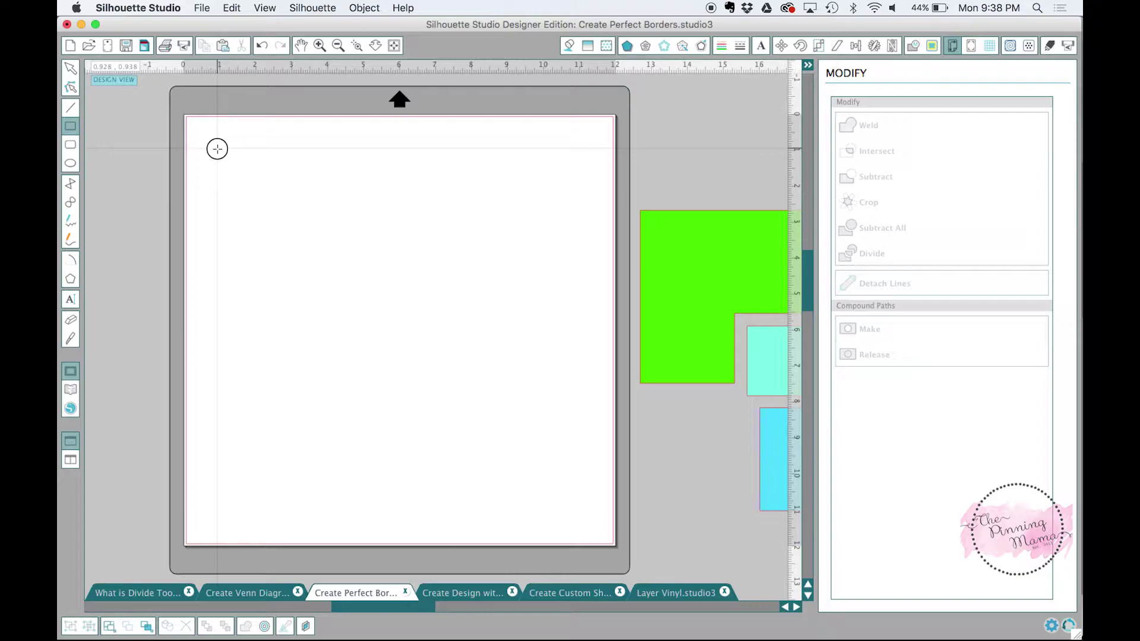
drag(218, 149, 392, 322)
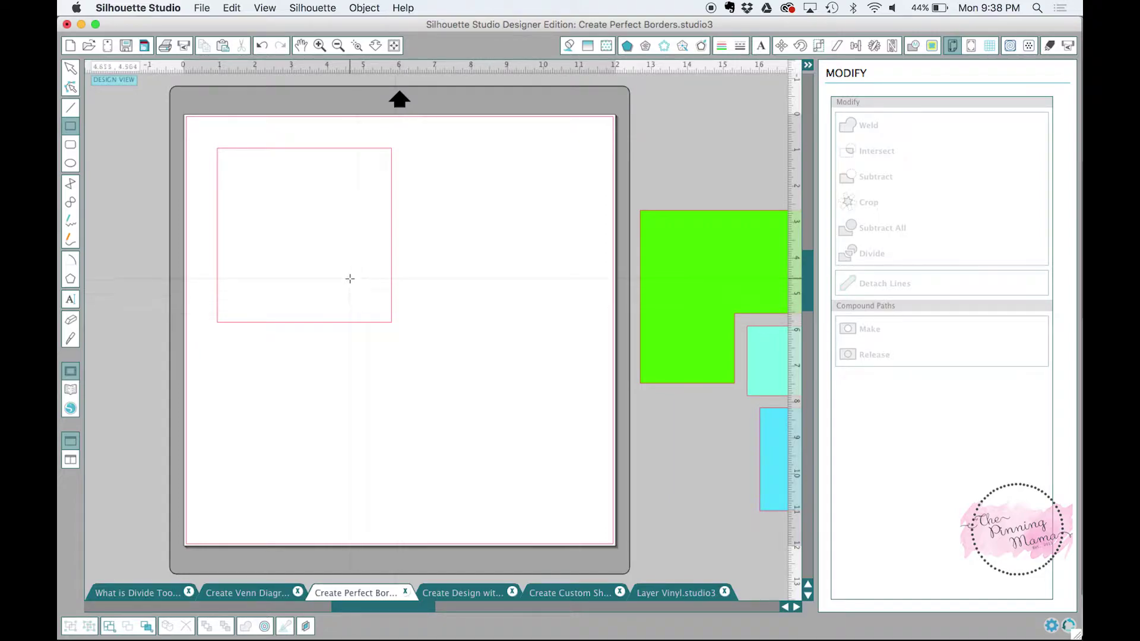
- Duplicate the square and move the copy down and right so it overlaps the original
click(69, 69)
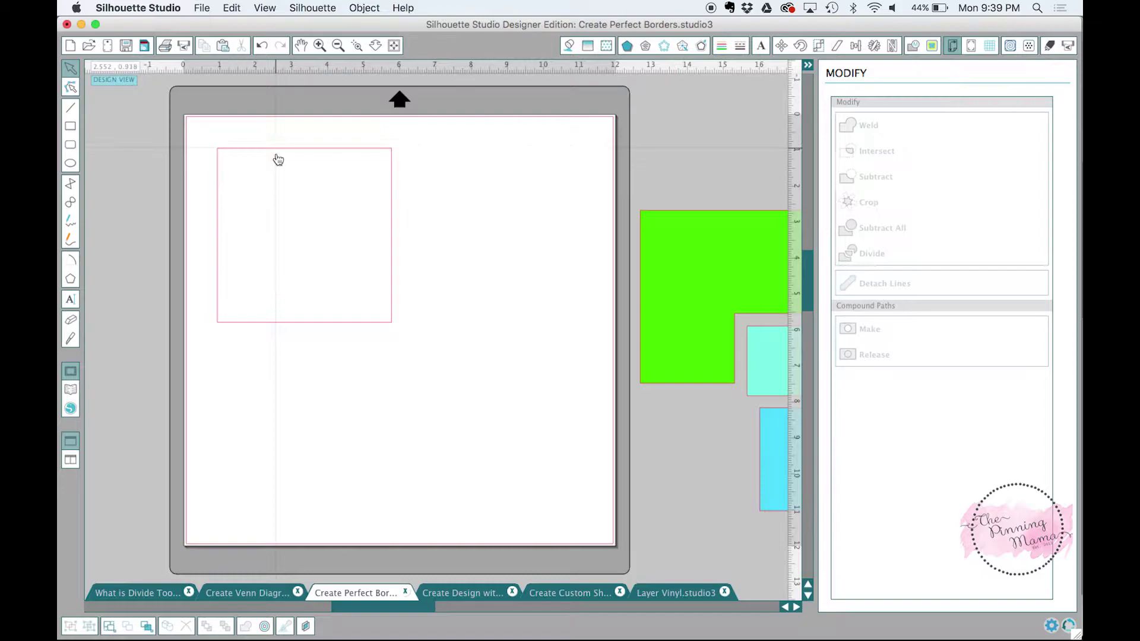
right_click(275, 181)
click(270, 150)
click(272, 156)
right_click(272, 156)
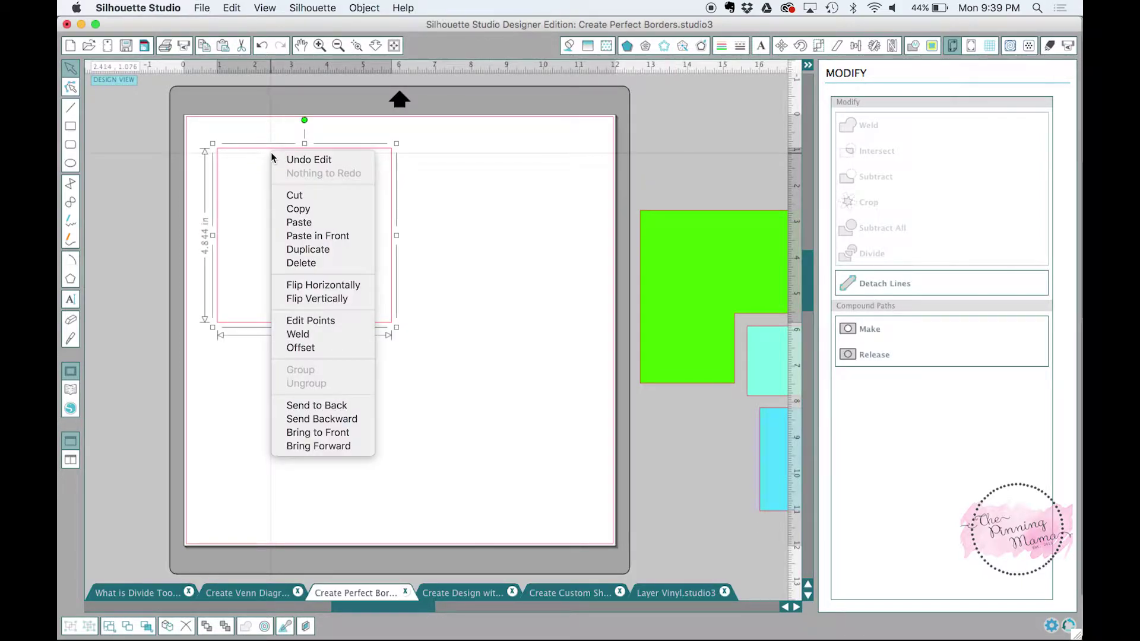
click(312, 249)
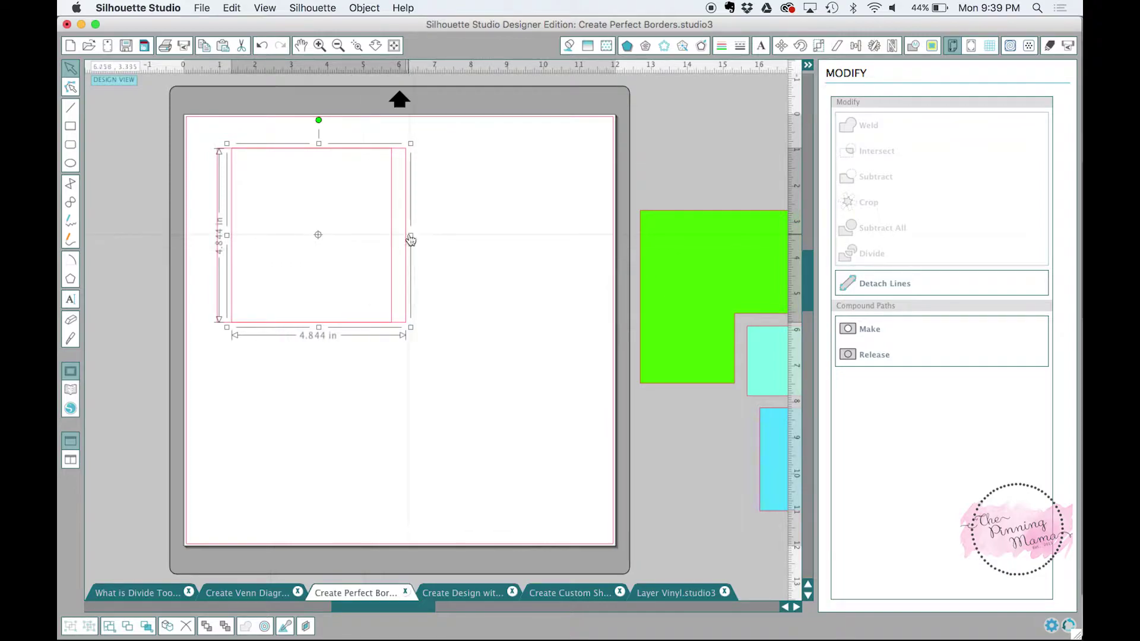
drag(410, 239, 484, 320)
- Divide both squares and pull the L-shaped piece and small middle square apart
click(550, 248)
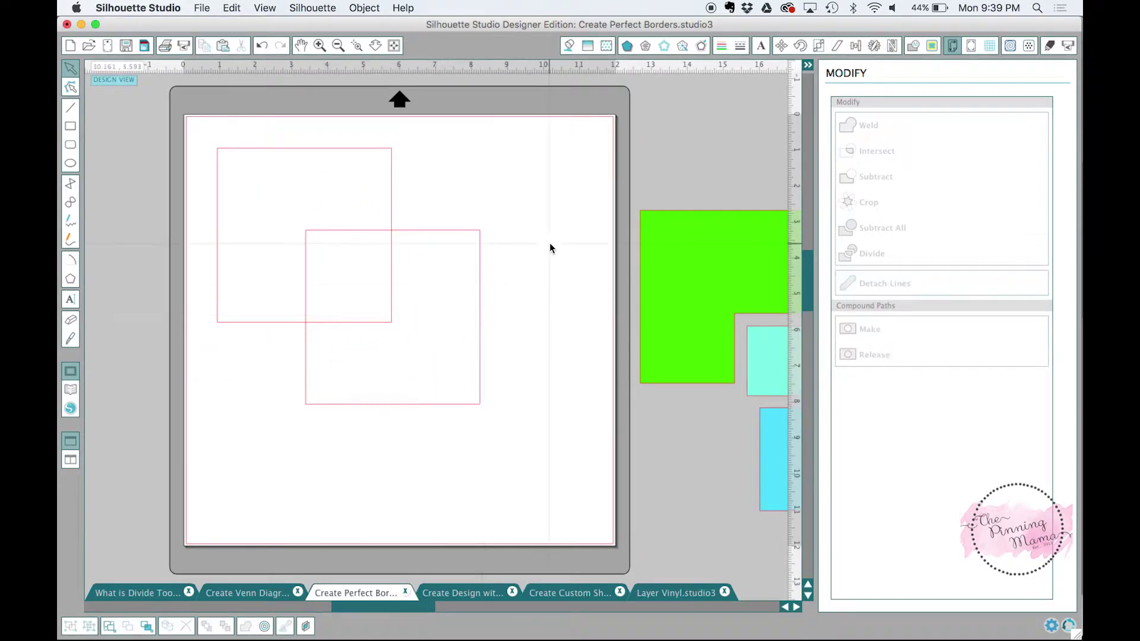
drag(196, 132, 551, 445)
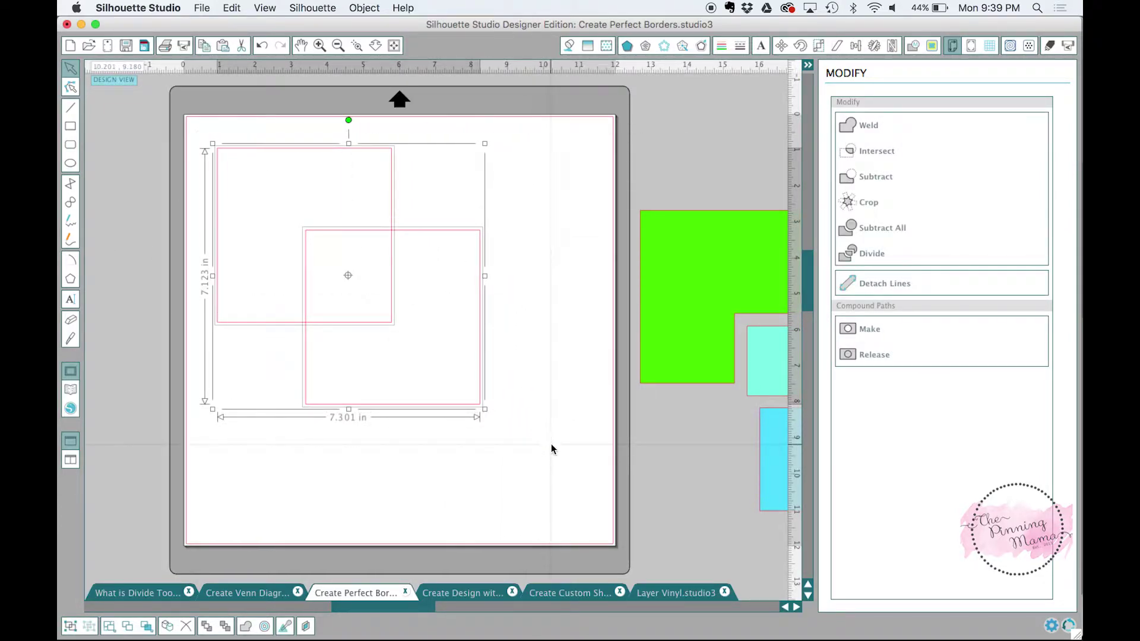
click(880, 253)
click(534, 328)
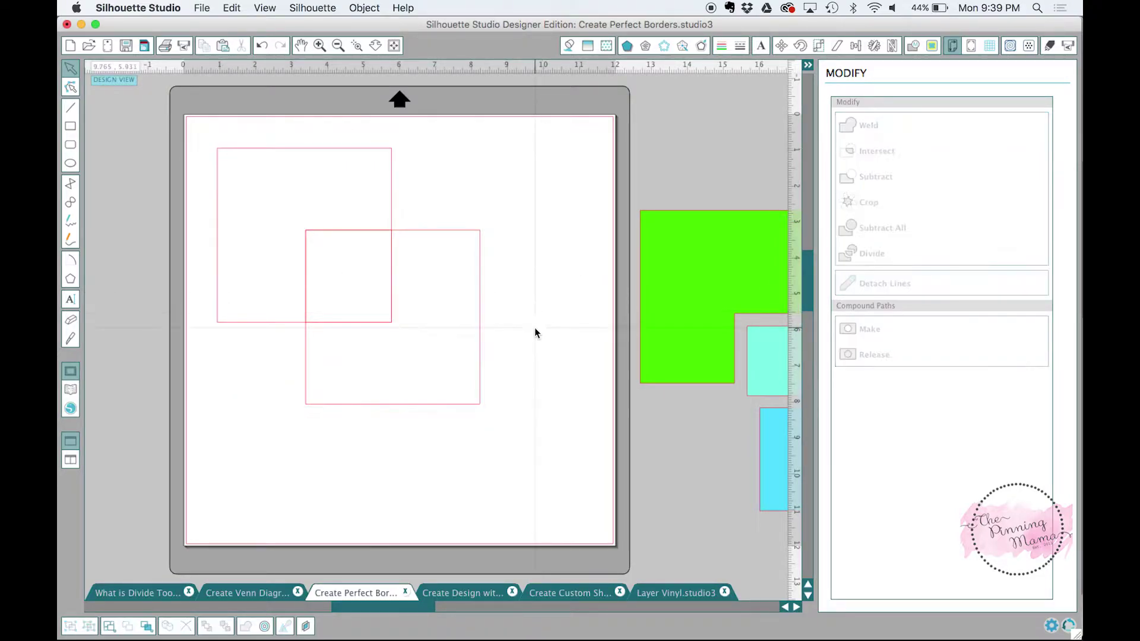
drag(479, 316, 519, 354)
drag(390, 313, 409, 329)
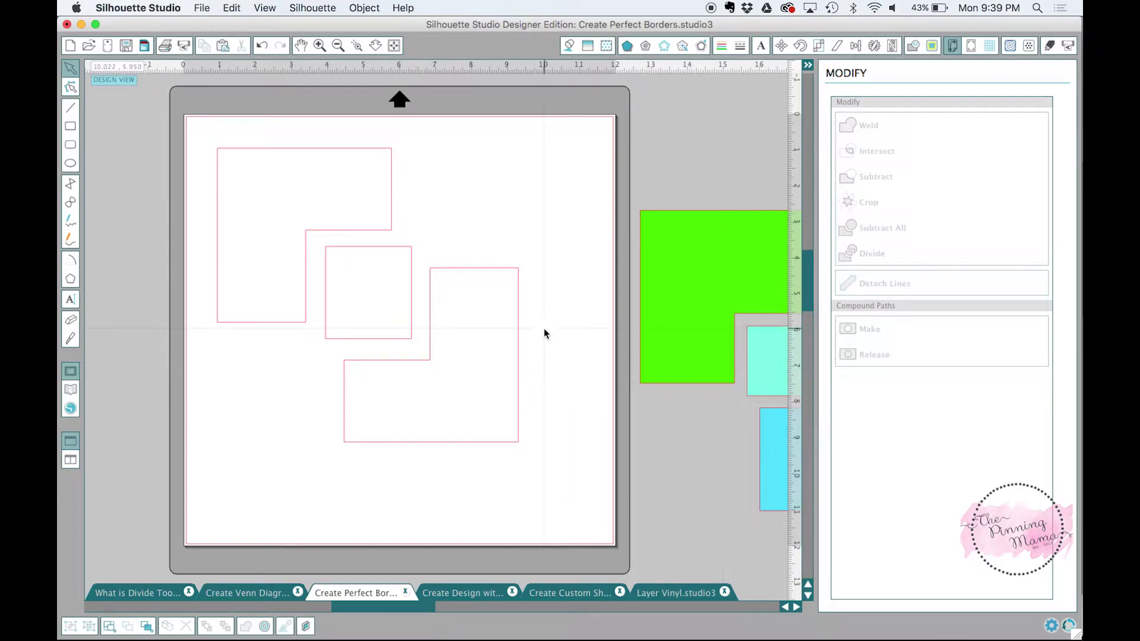
- With the grid briefly shown then hidden, nudge the left and right square outlines closer together
click(265, 6)
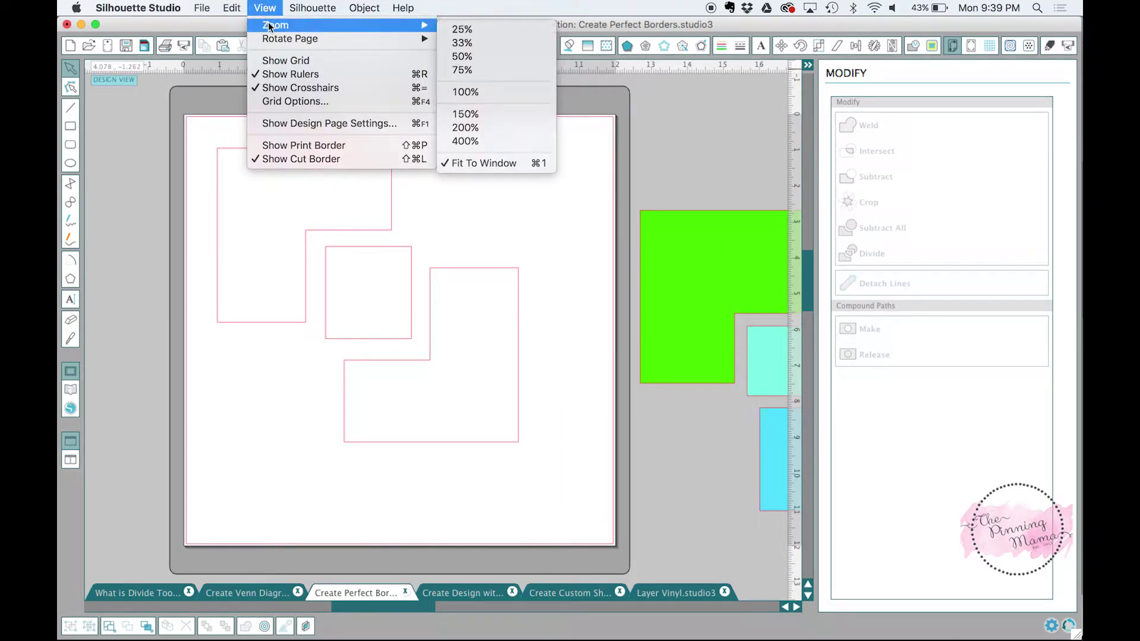
click(278, 62)
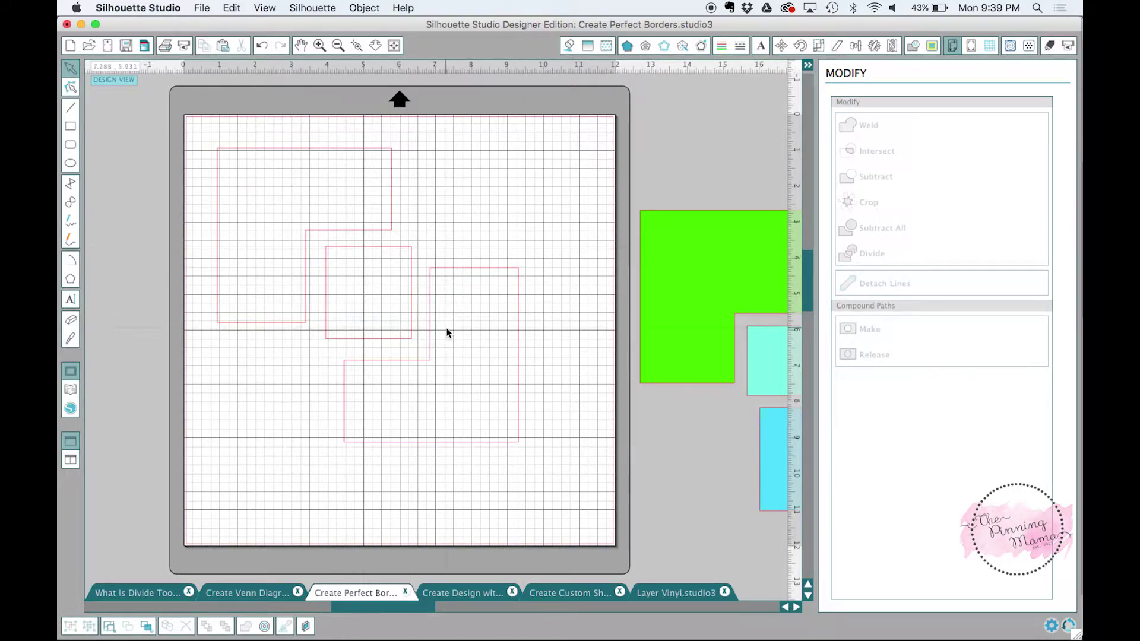
drag(433, 324, 427, 316)
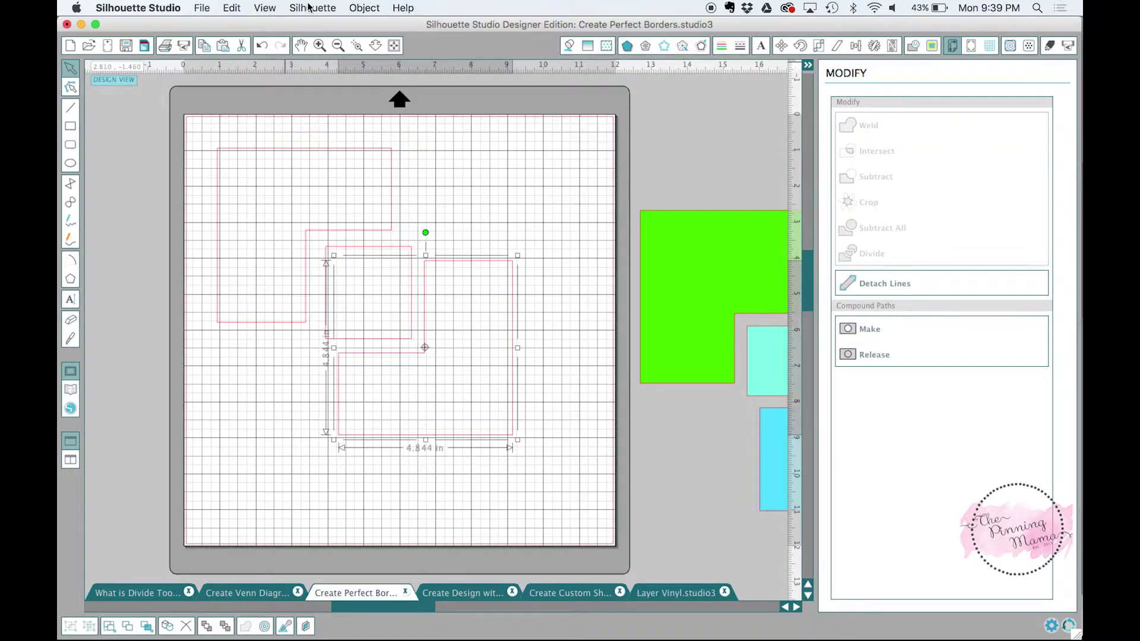
click(265, 8)
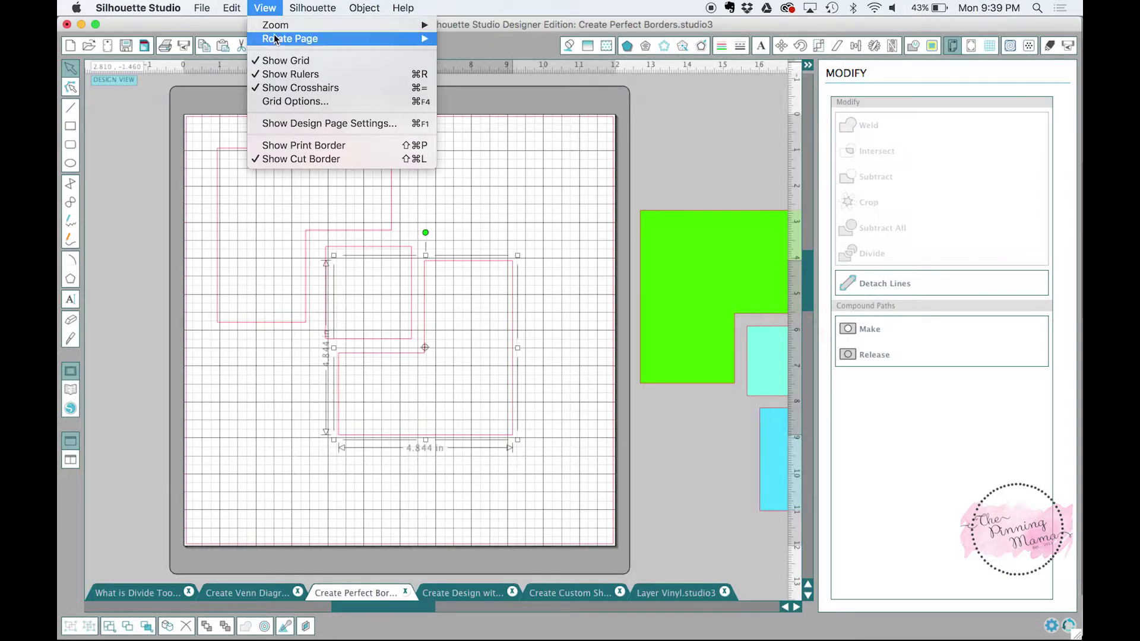
click(279, 64)
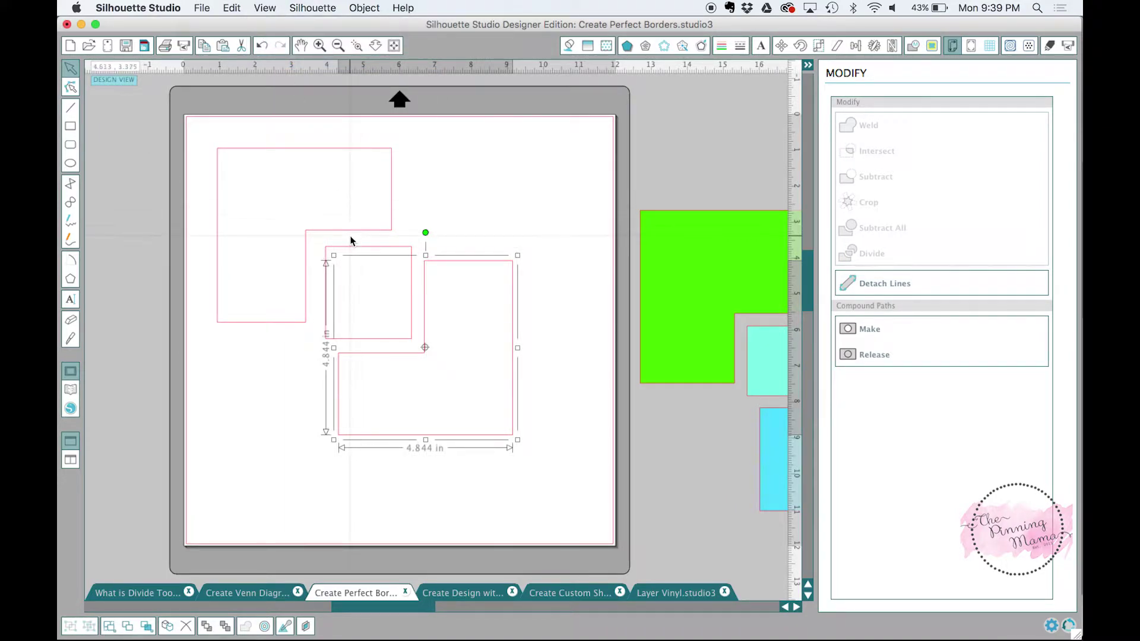
drag(352, 236, 363, 242)
drag(444, 266, 437, 258)
- Switch to the Create Design with Negative Space LOVE-over-heart document
click(446, 592)
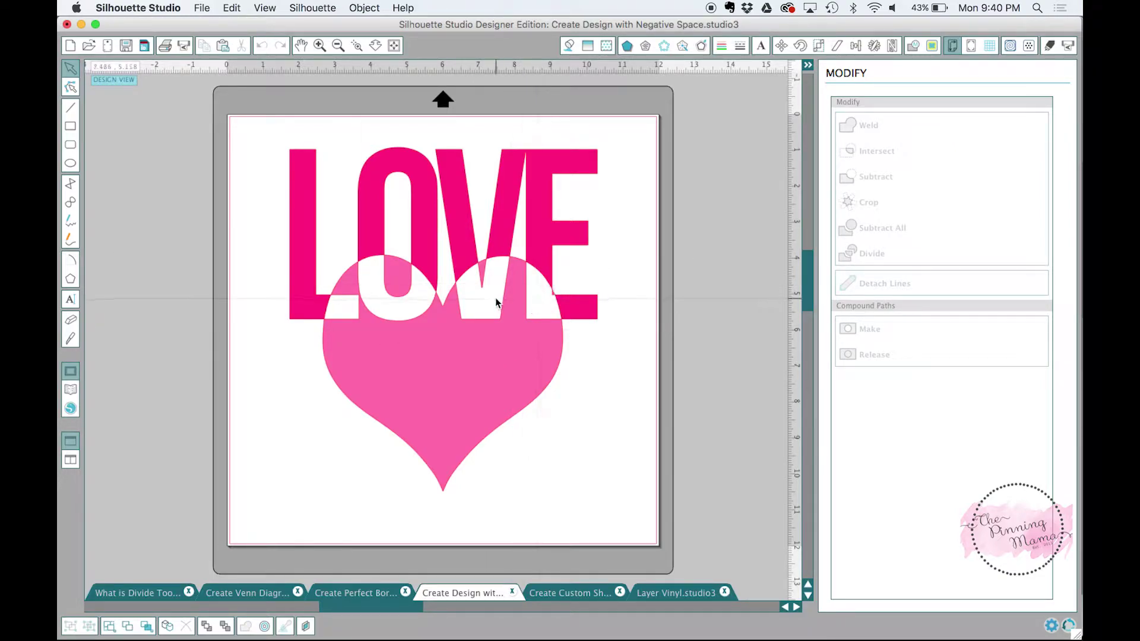
click(403, 300)
click(341, 309)
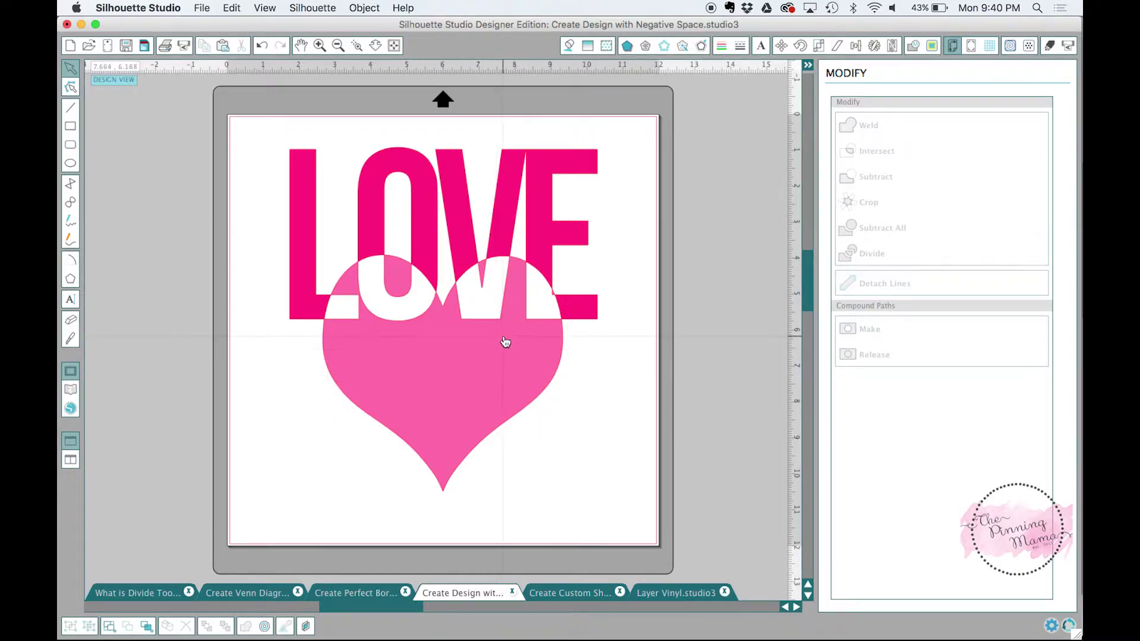
- Group the heart with the small cut-out pieces inside the O and E
click(411, 344)
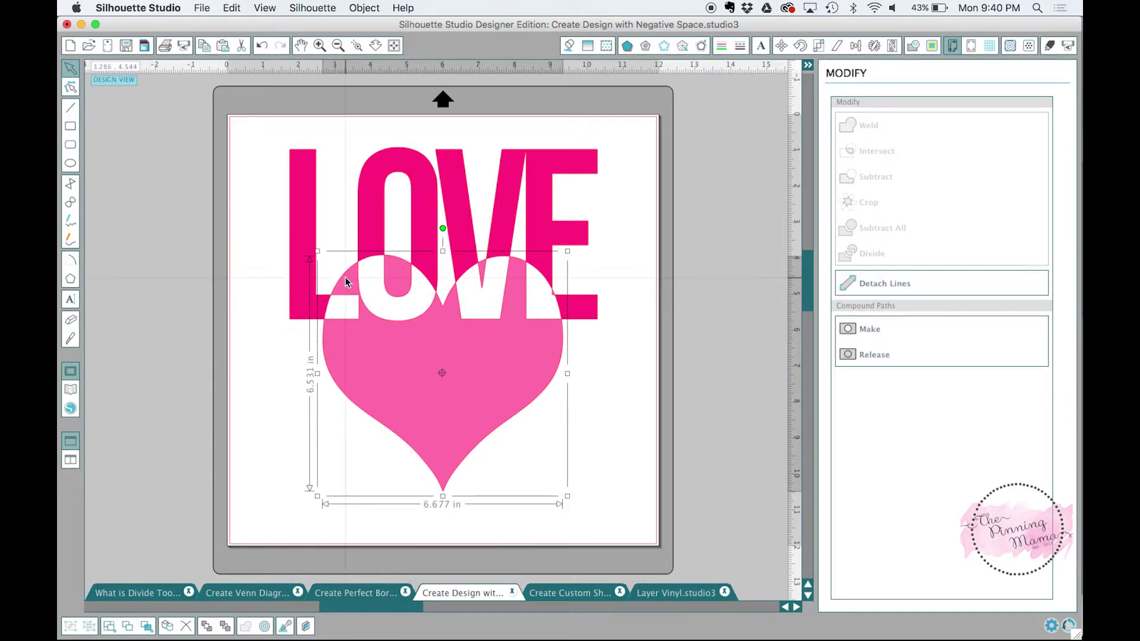
mouse_move(437, 364)
mouse_down()
mouse_move(438, 377)
mouse_move(437, 360)
mouse_up()
shift+click(395, 275)
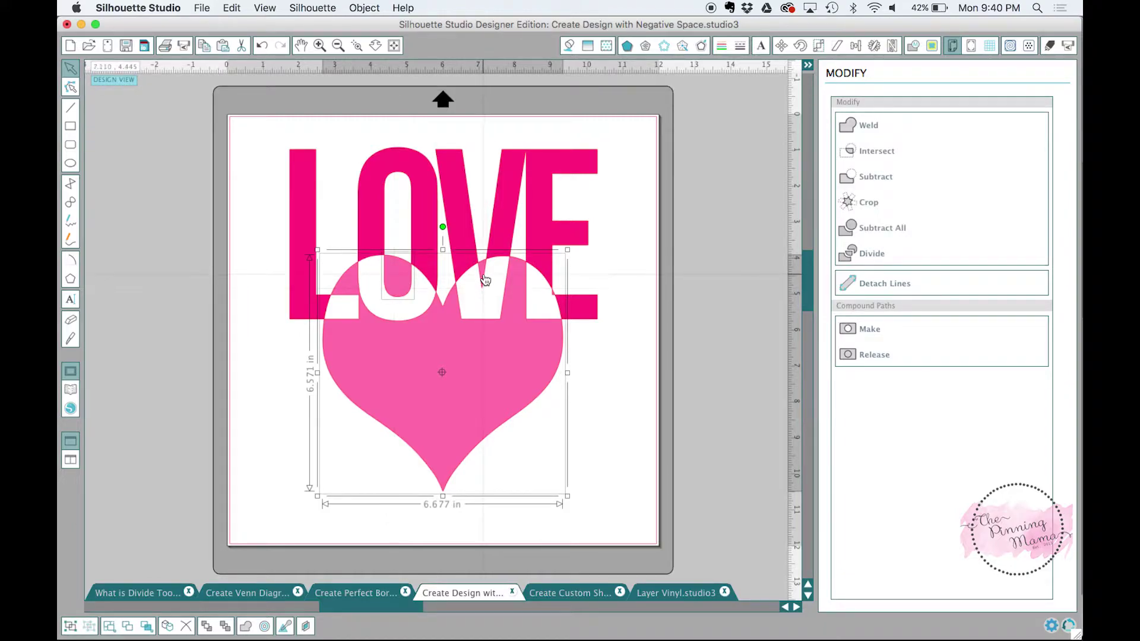
shift+click(553, 293)
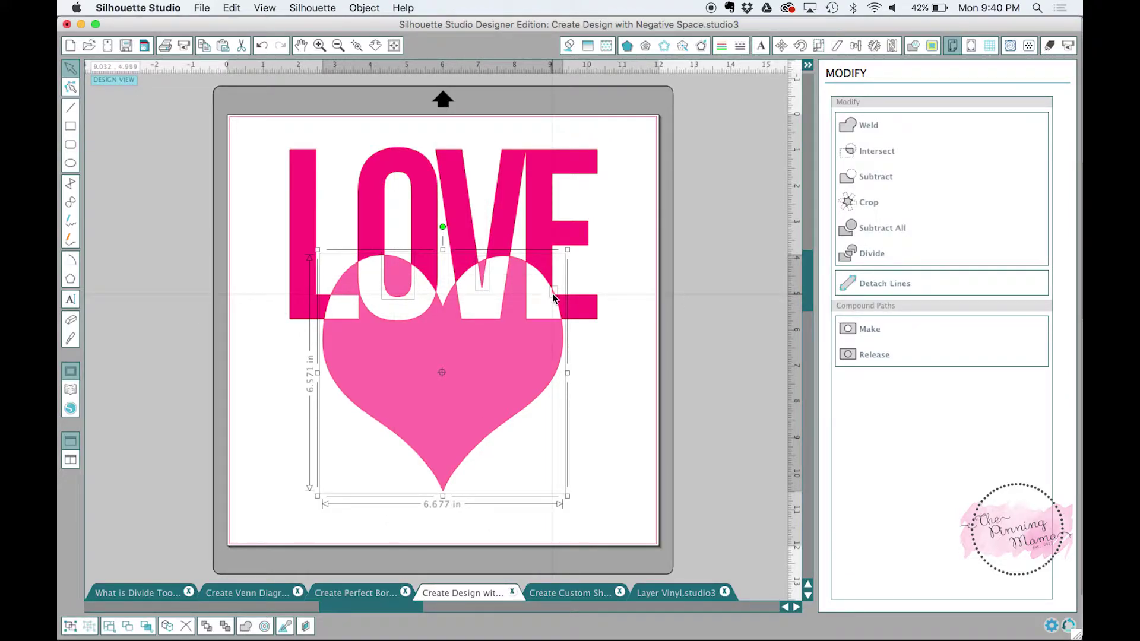
right_click(497, 368)
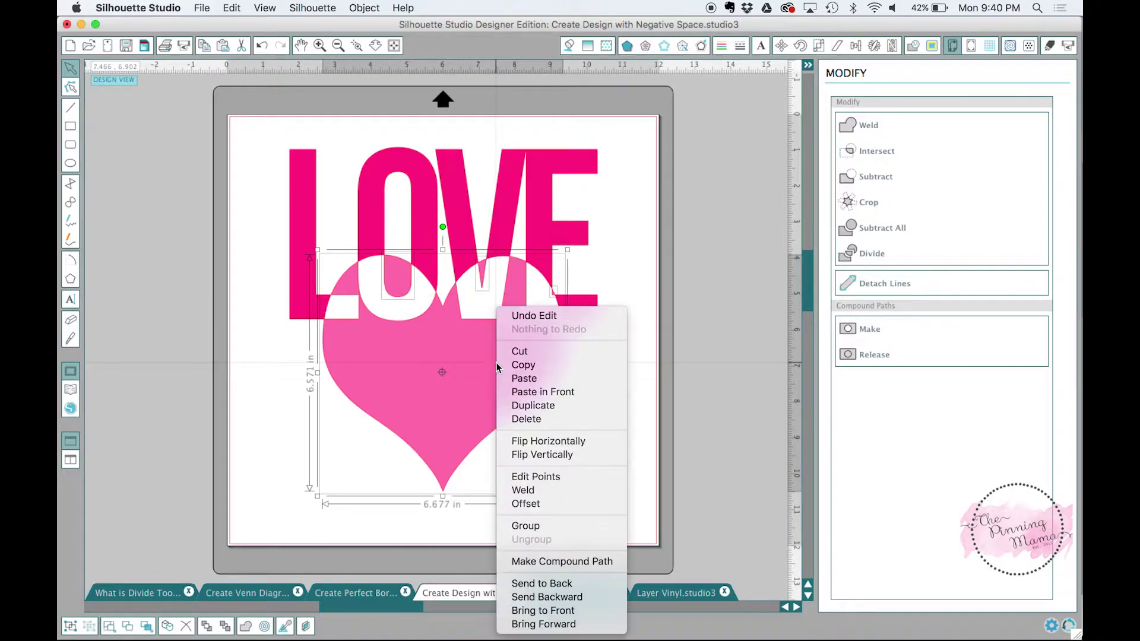
click(530, 526)
mouse_move(474, 409)
mouse_down()
mouse_move(492, 480)
mouse_move(465, 475)
mouse_move(453, 455)
mouse_move(670, 500)
mouse_move(473, 408)
mouse_up()
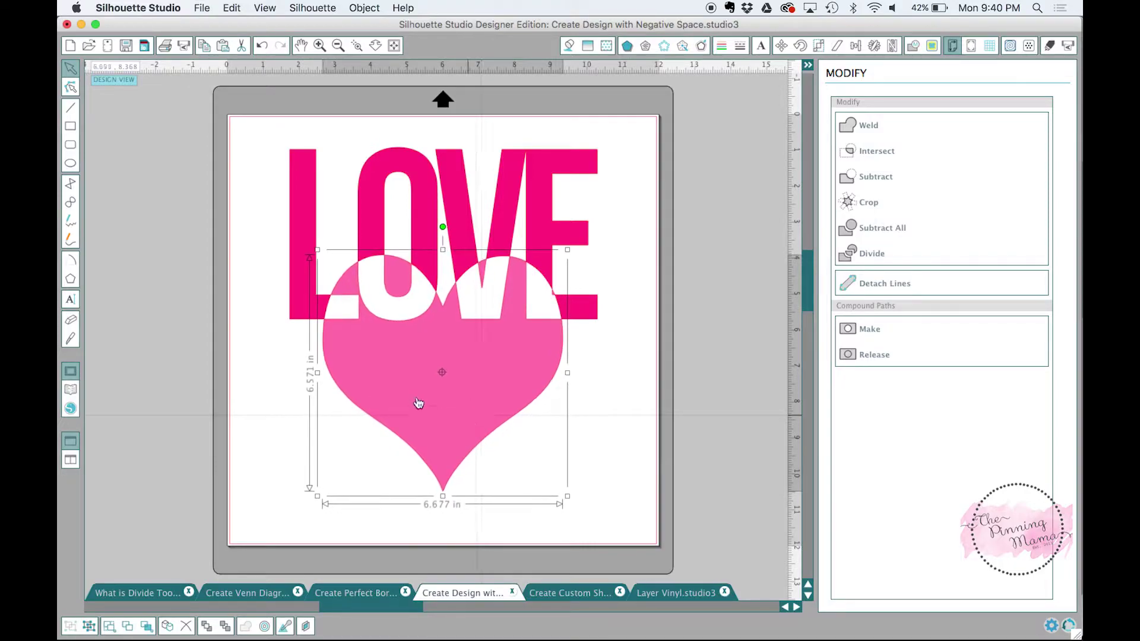
- Marquee-select LOVE and the heart together and push them mostly off the mat's right edge
shift+click(304, 220)
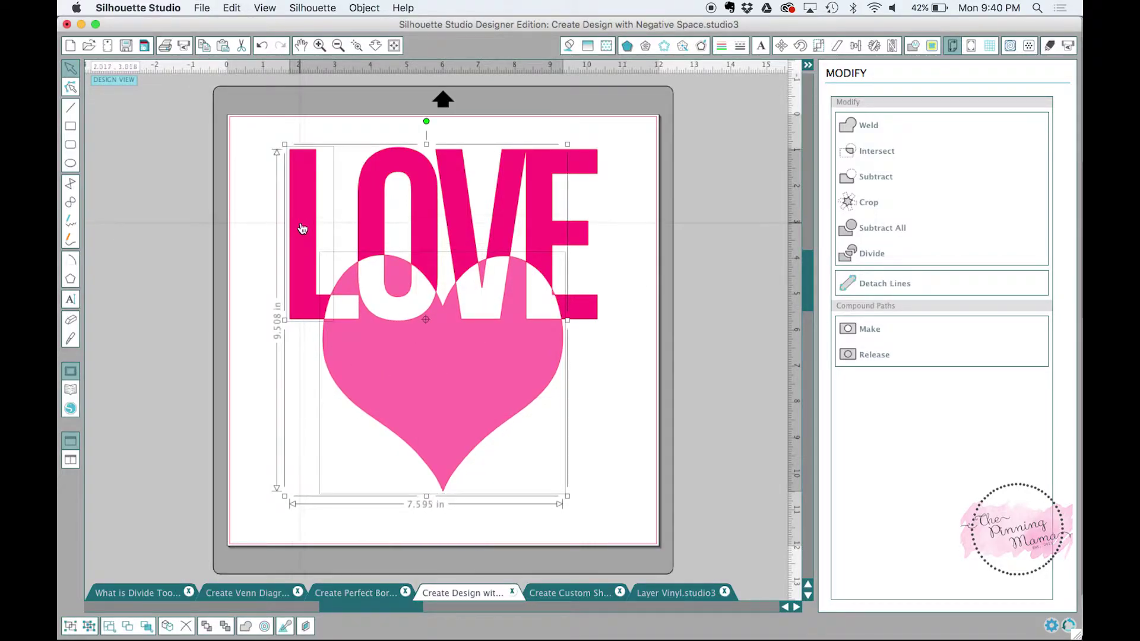
mouse_move(302, 230)
mouse_down()
mouse_move(604, 250)
mouse_move(473, 282)
mouse_move(375, 238)
mouse_move(297, 230)
mouse_up()
click(252, 124)
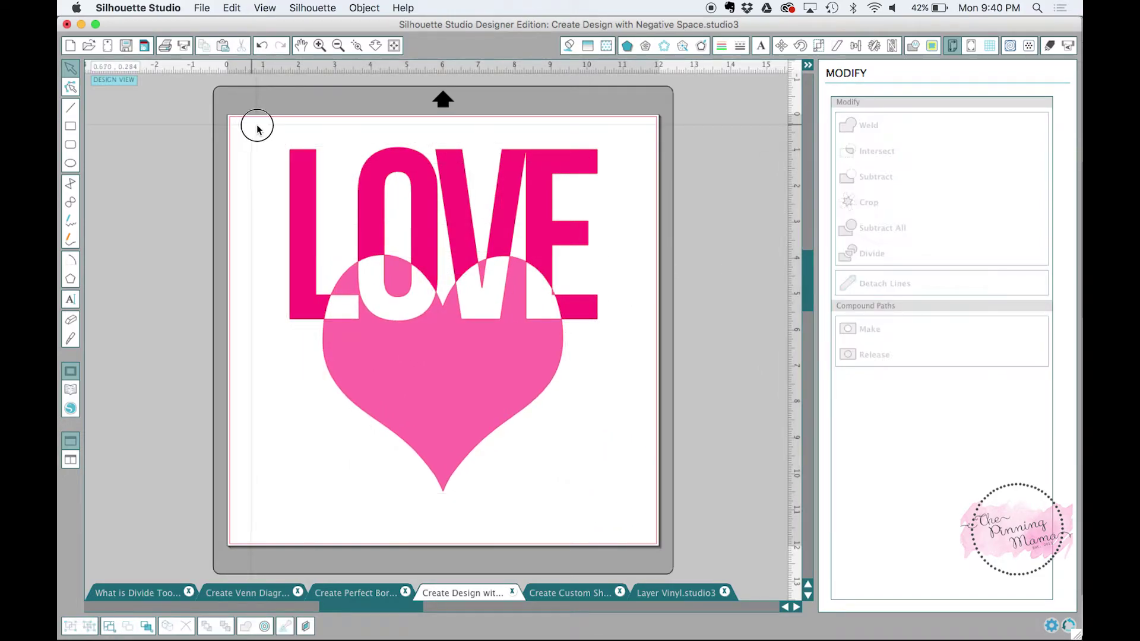
drag(257, 129, 651, 525)
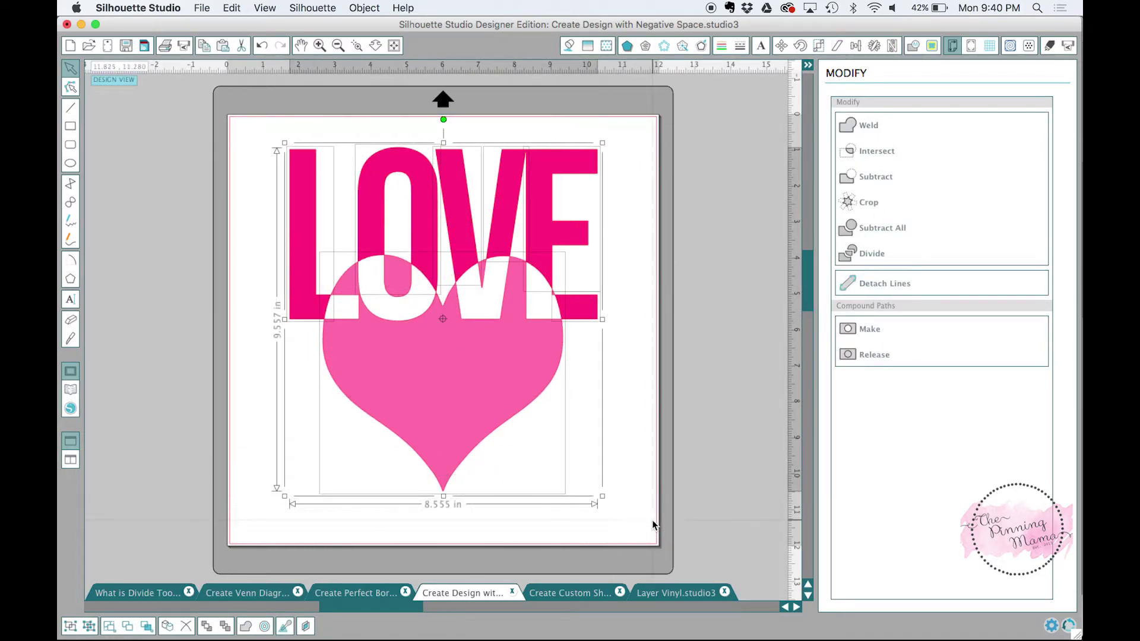
drag(503, 395, 699, 399)
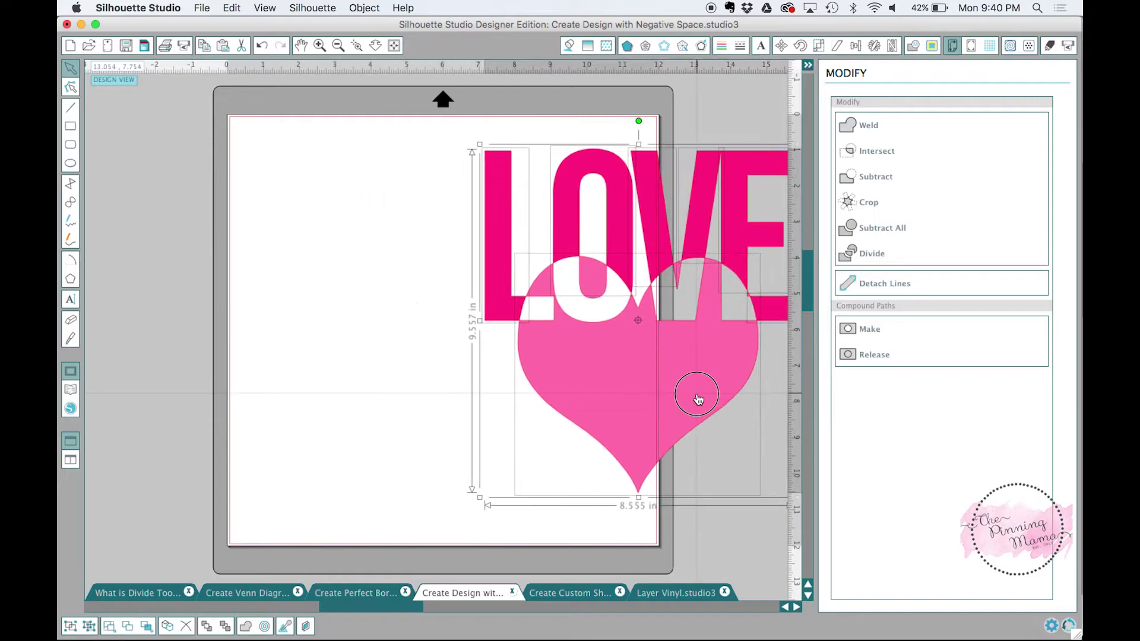
drag(588, 390, 784, 390)
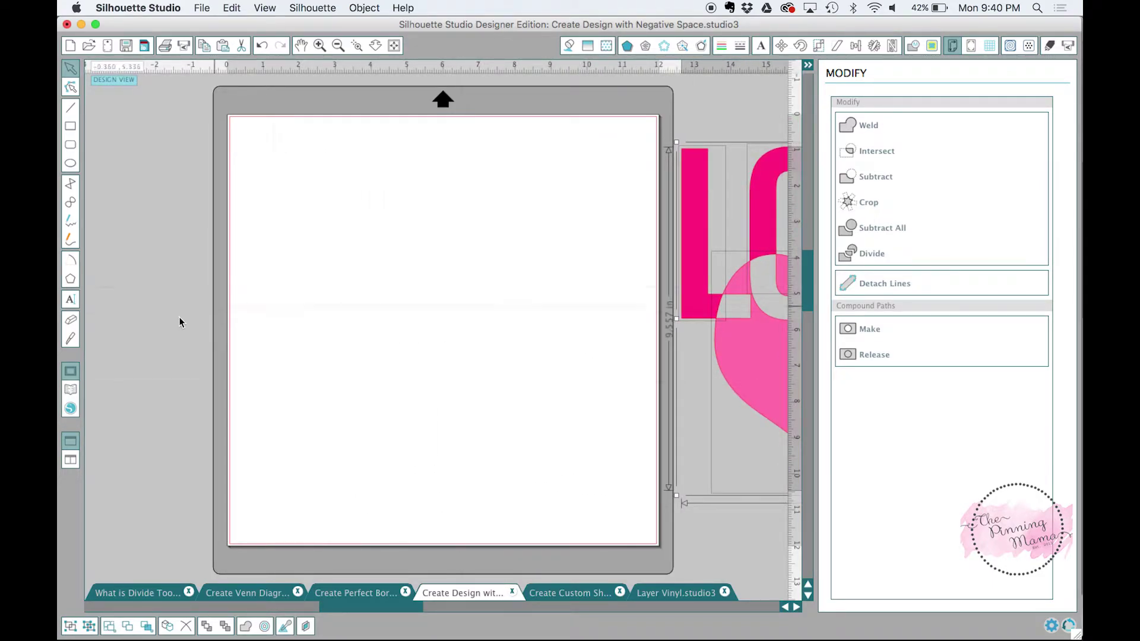
- Type LOVE with the Text tool and set its font to Bebas Neue
click(71, 300)
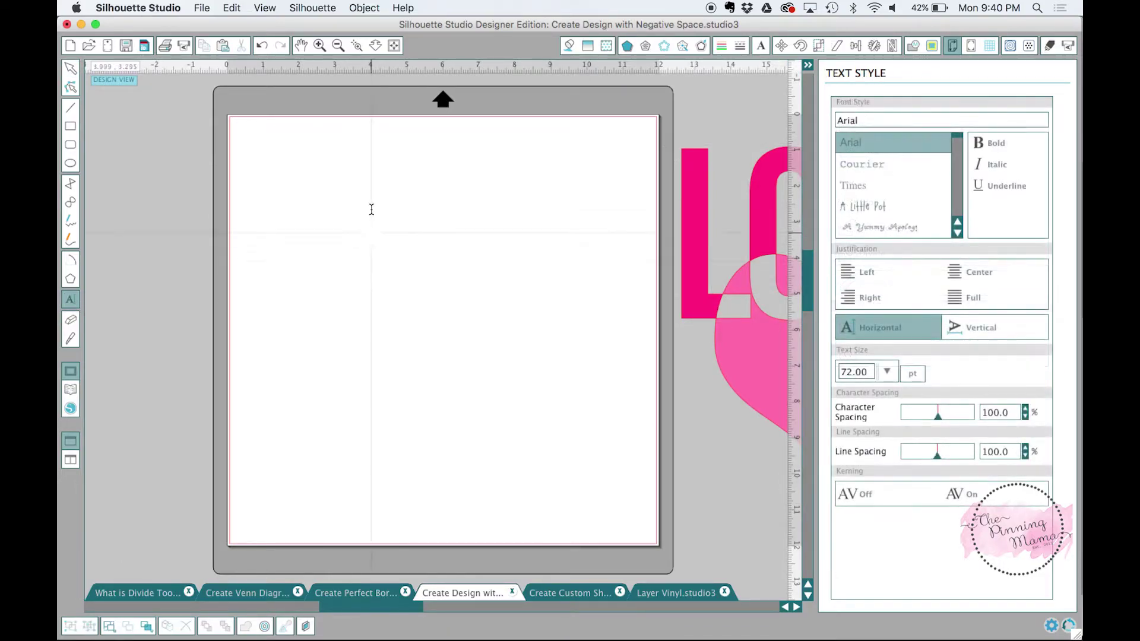
click(398, 220)
text(L)
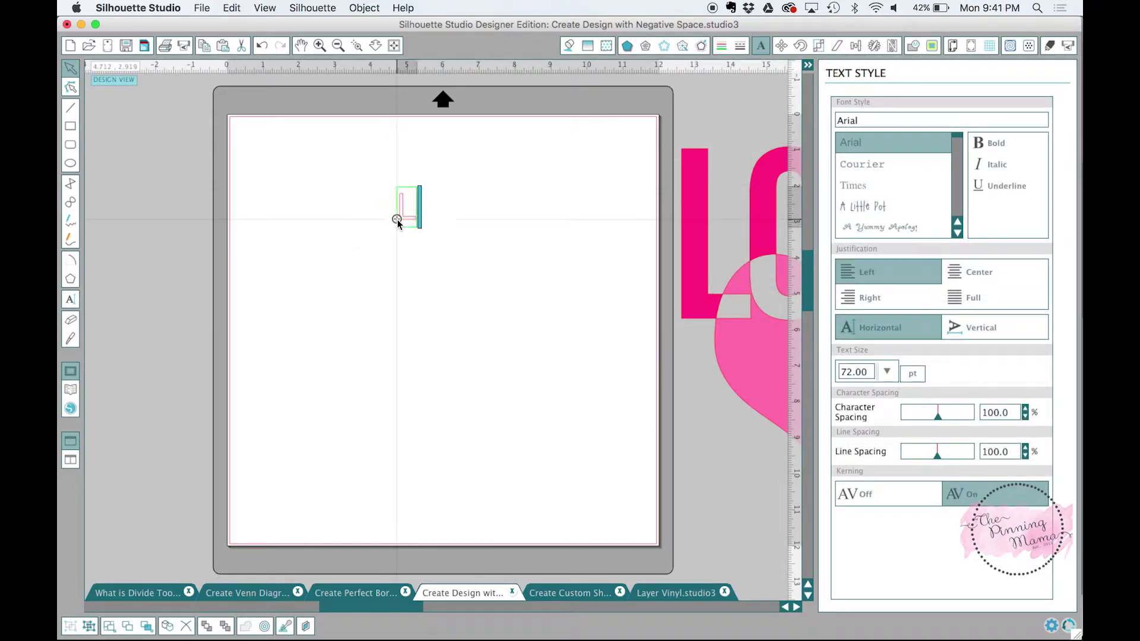
text(OVE)
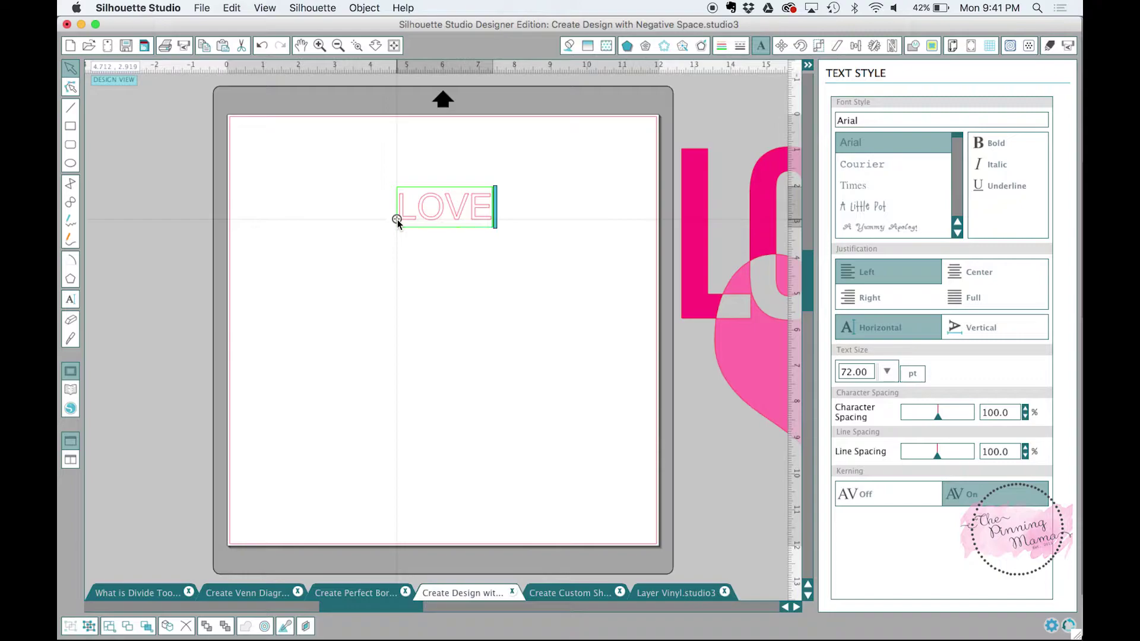
key(super+a)
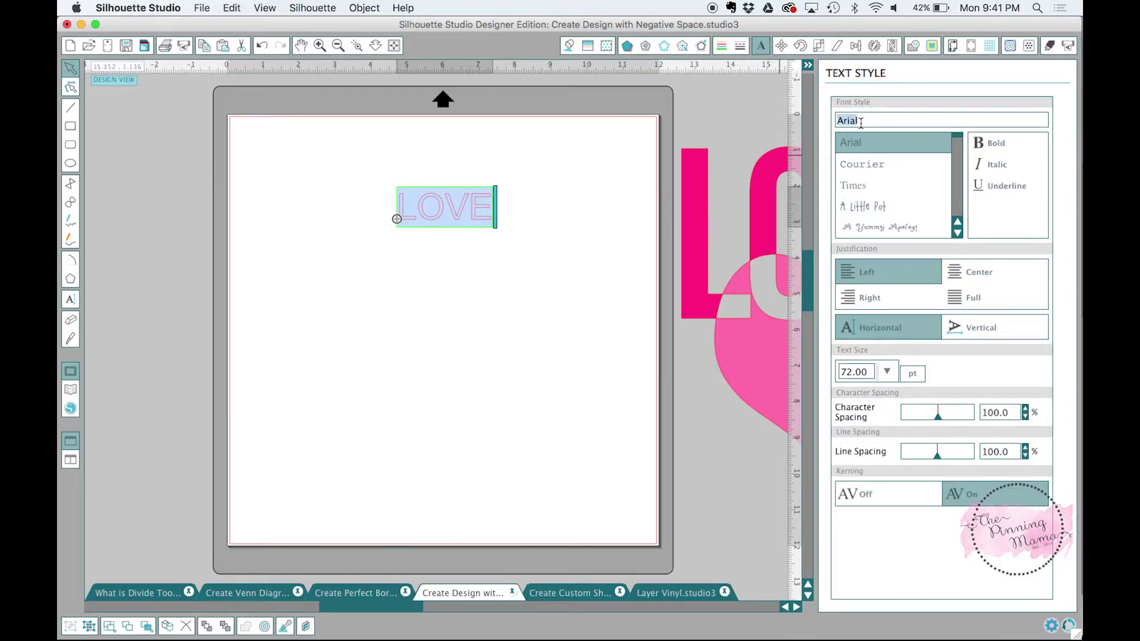
text(Be)
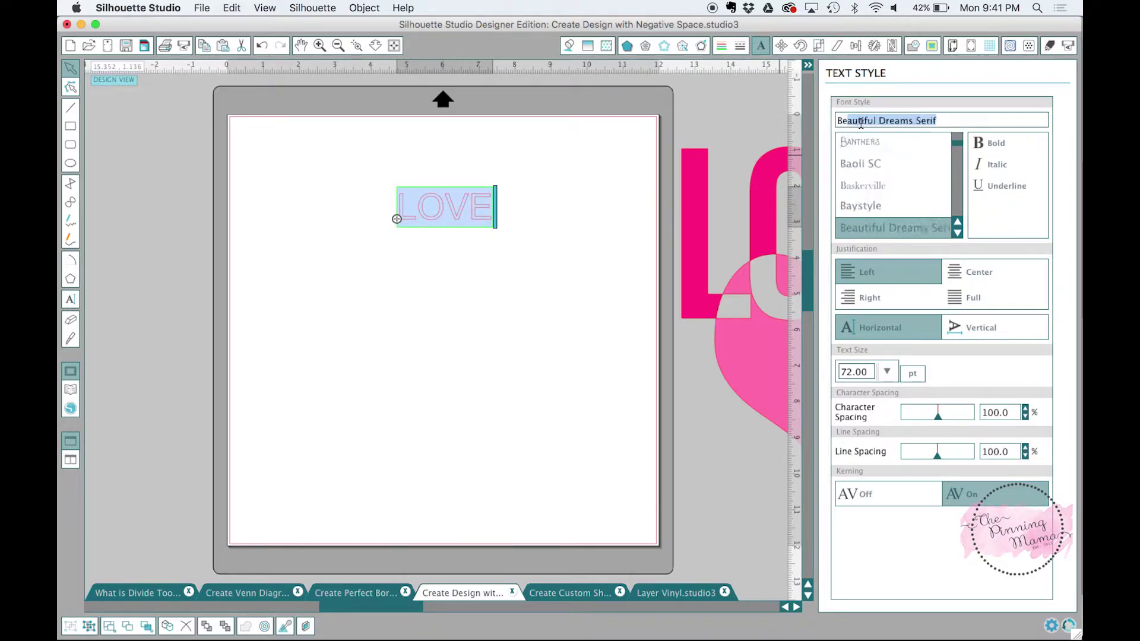
text(bas Neue)
key(Return)
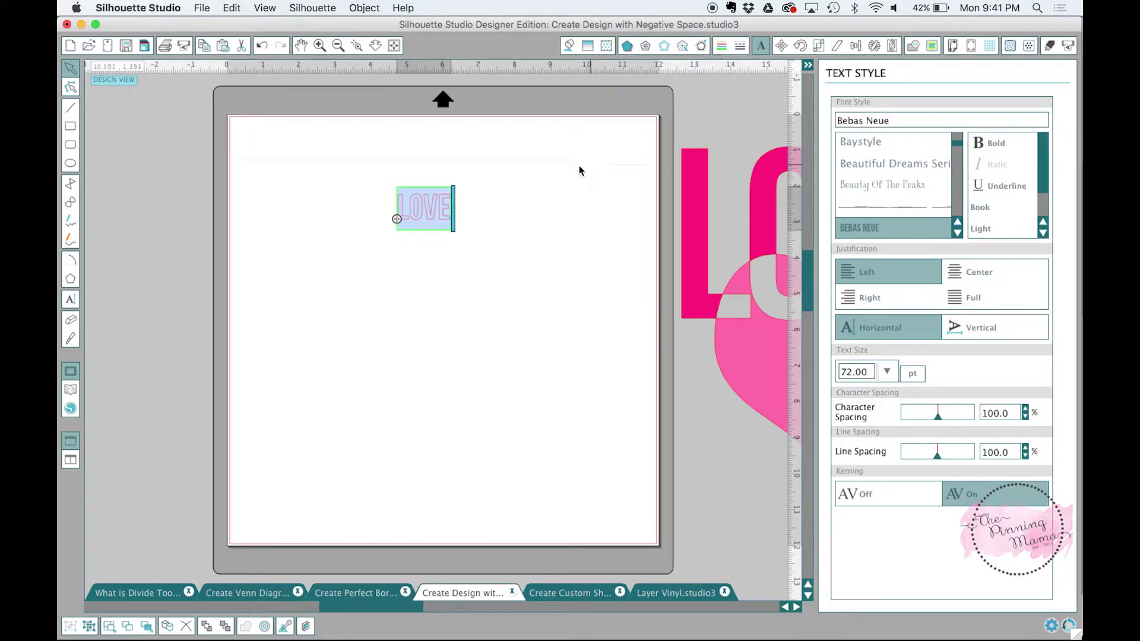
- Enlarge LOVE to about 9 inches wide, tighten spacing to 87.7%, and place it at the top
click(418, 275)
click(424, 208)
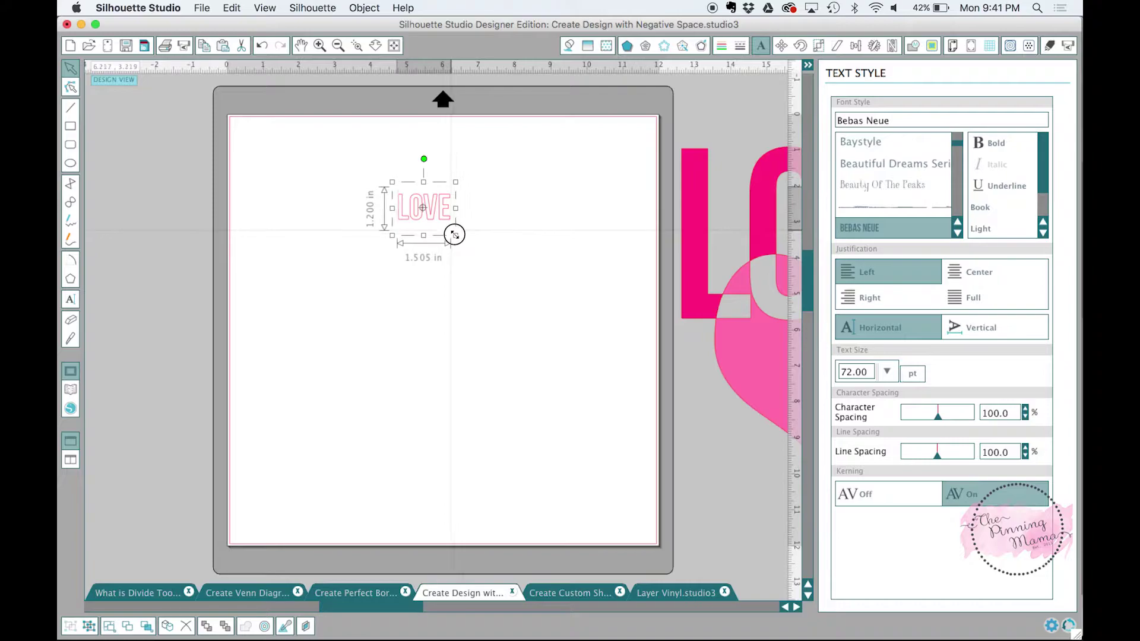
drag(455, 234, 633, 389)
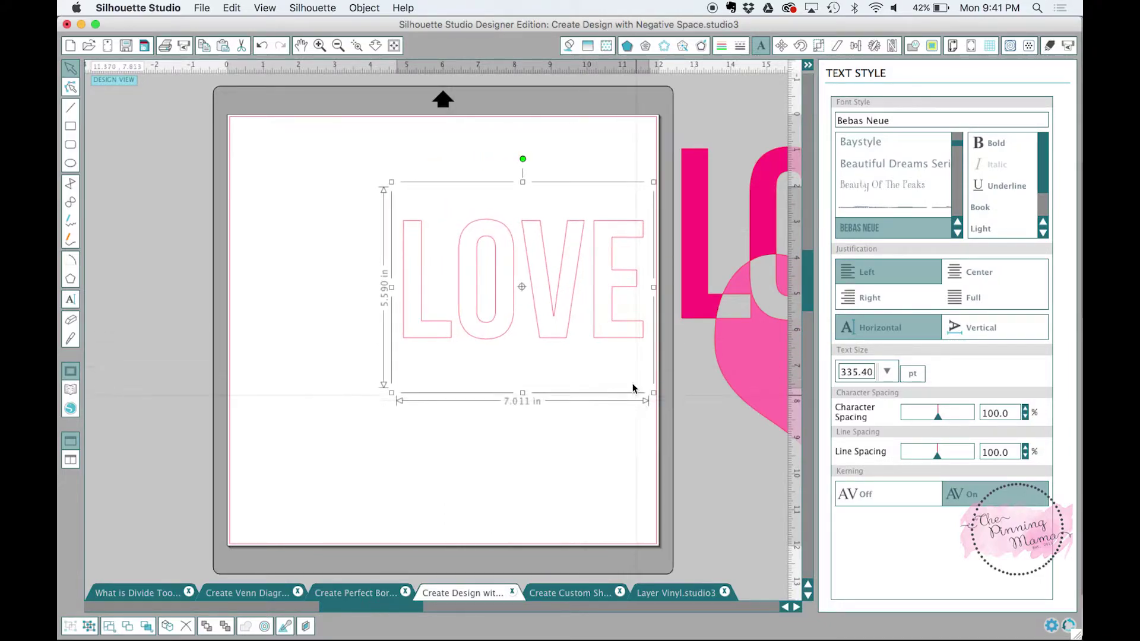
drag(593, 313, 502, 284)
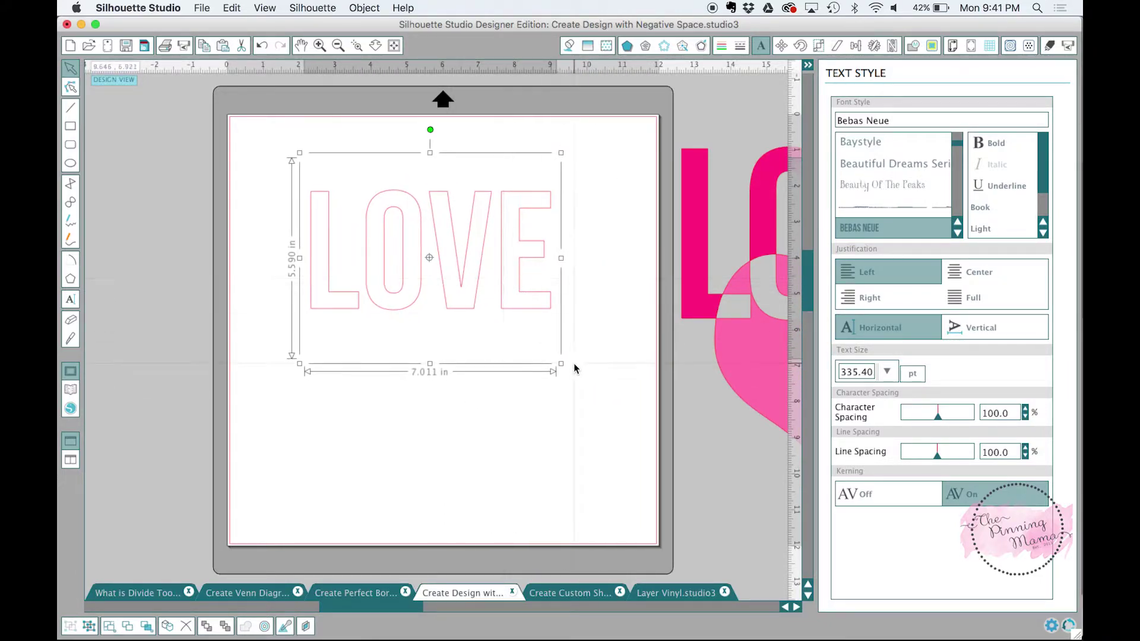
drag(561, 363, 607, 400)
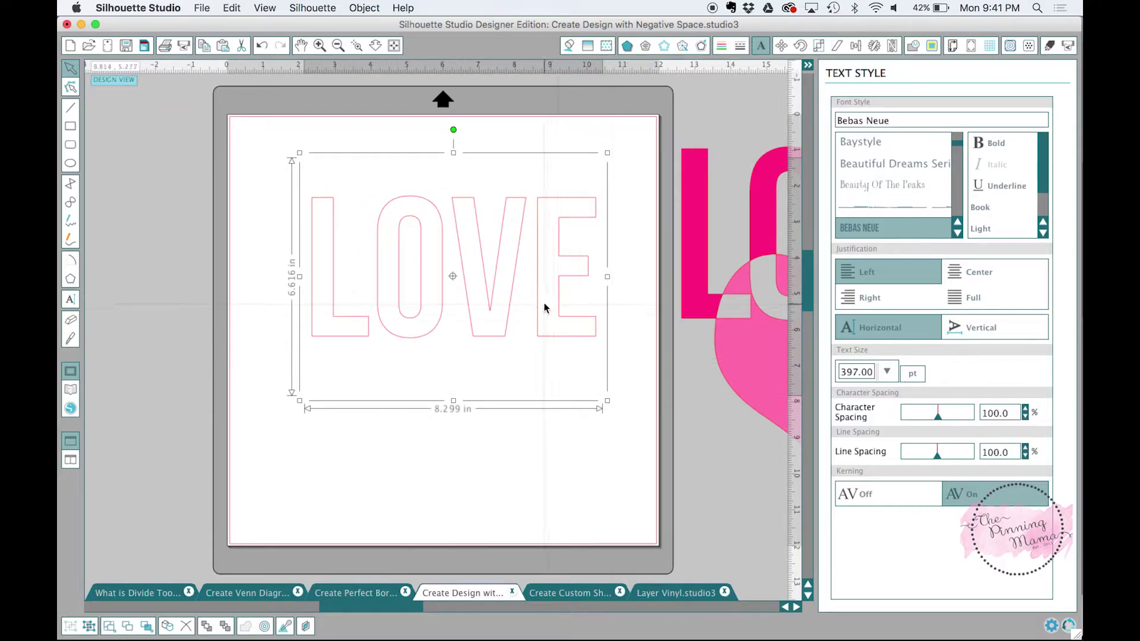
drag(539, 300, 534, 266)
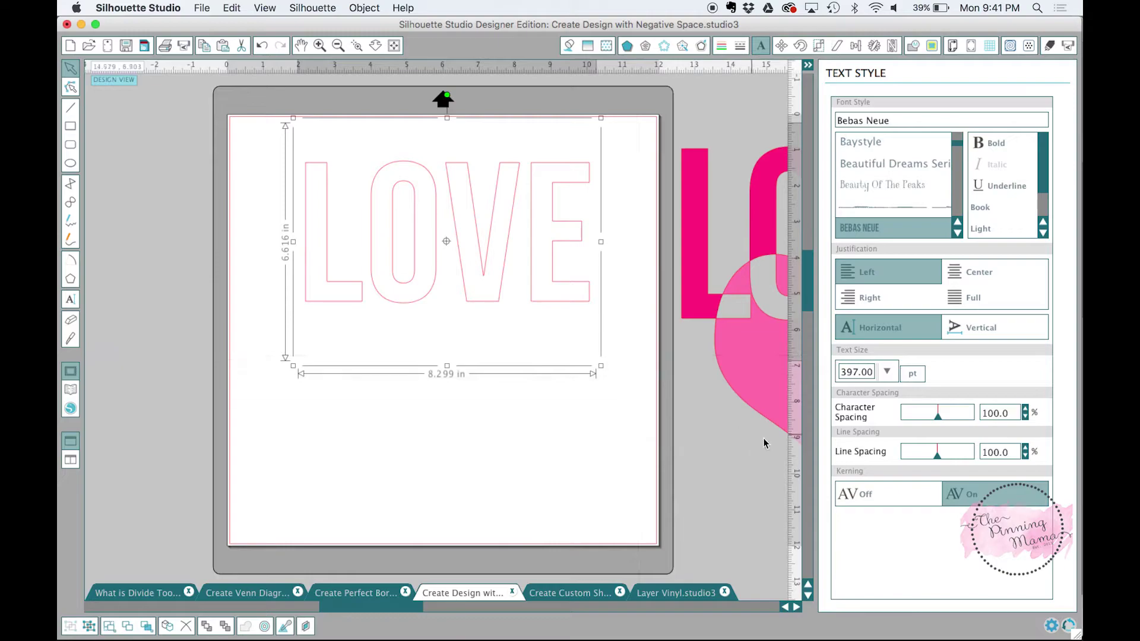
drag(938, 419, 935, 421)
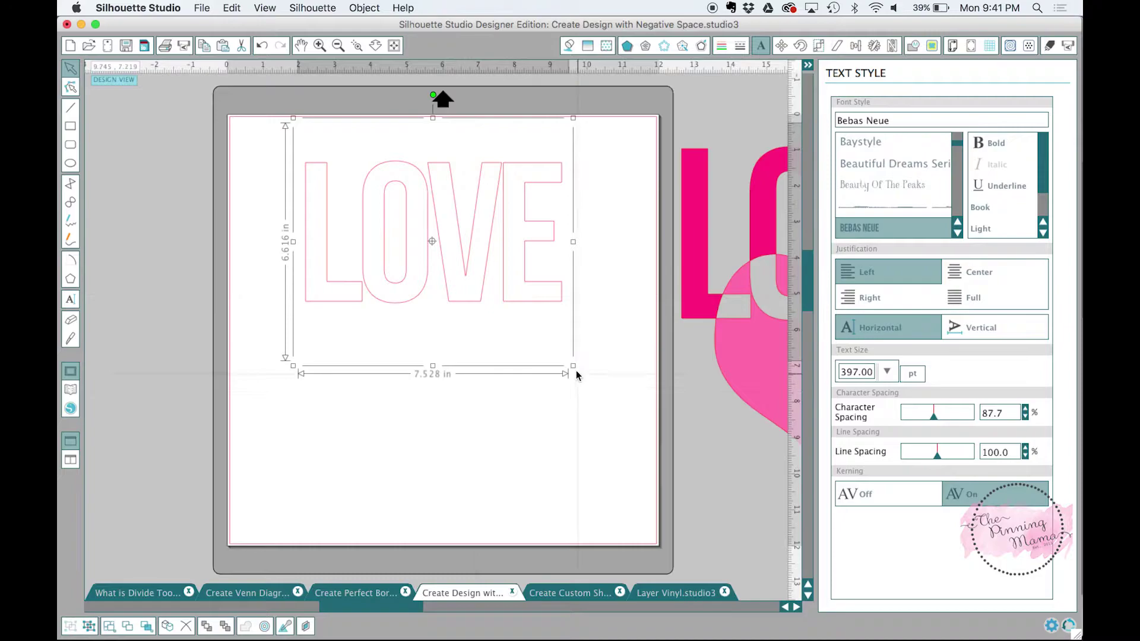
drag(574, 367, 643, 402)
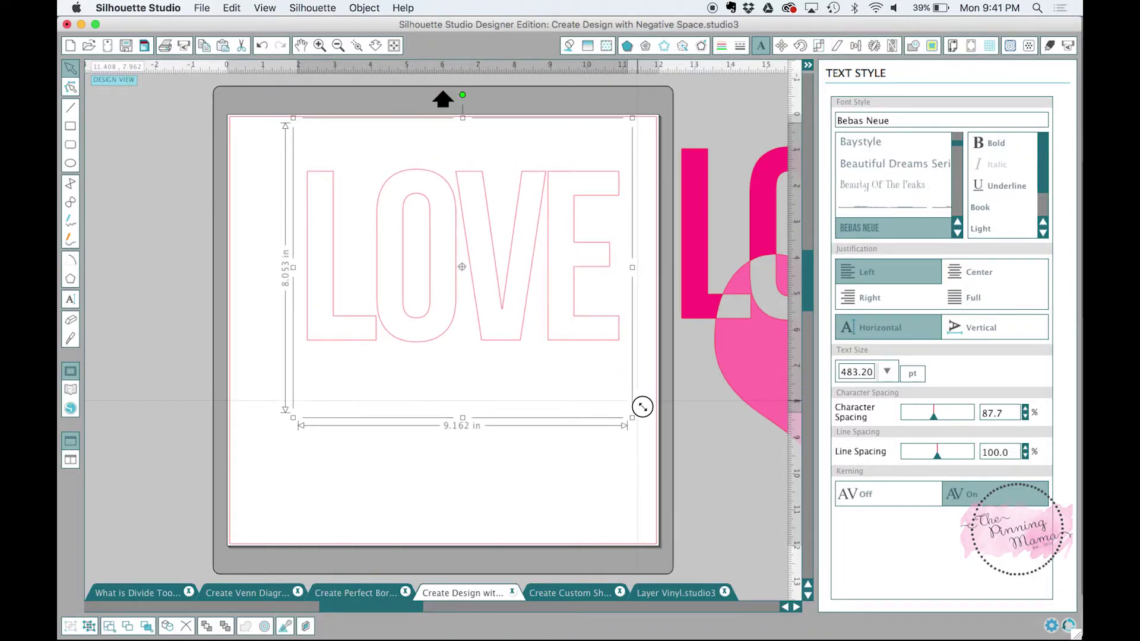
click(506, 326)
drag(502, 303, 490, 282)
click(612, 101)
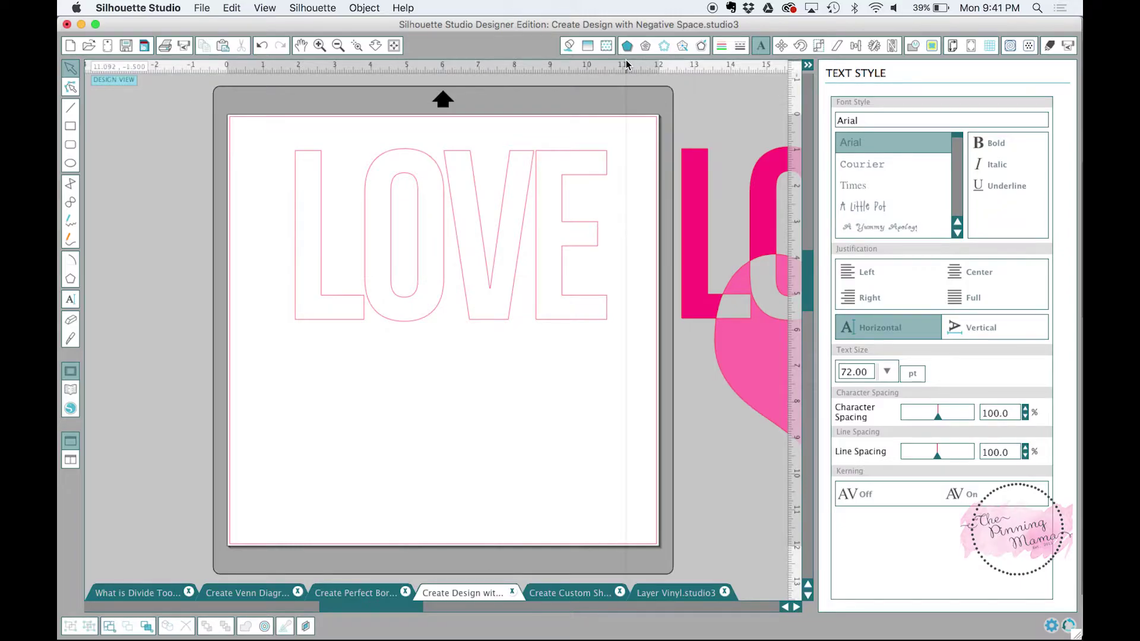
- Fill the LOVE text with purple
click(568, 45)
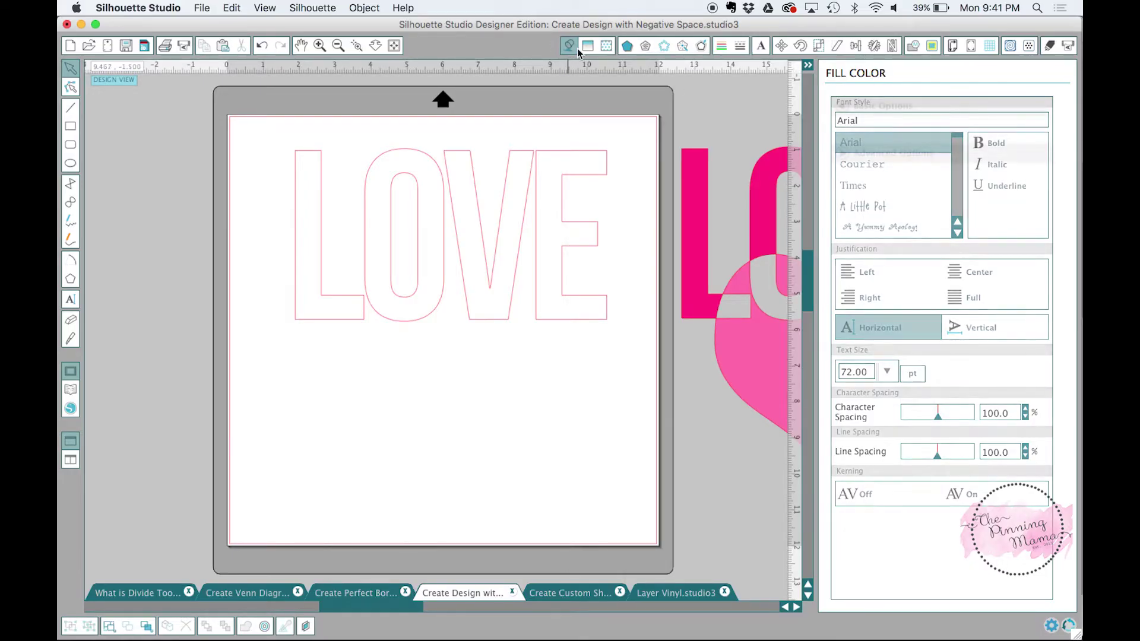
click(536, 186)
click(1012, 169)
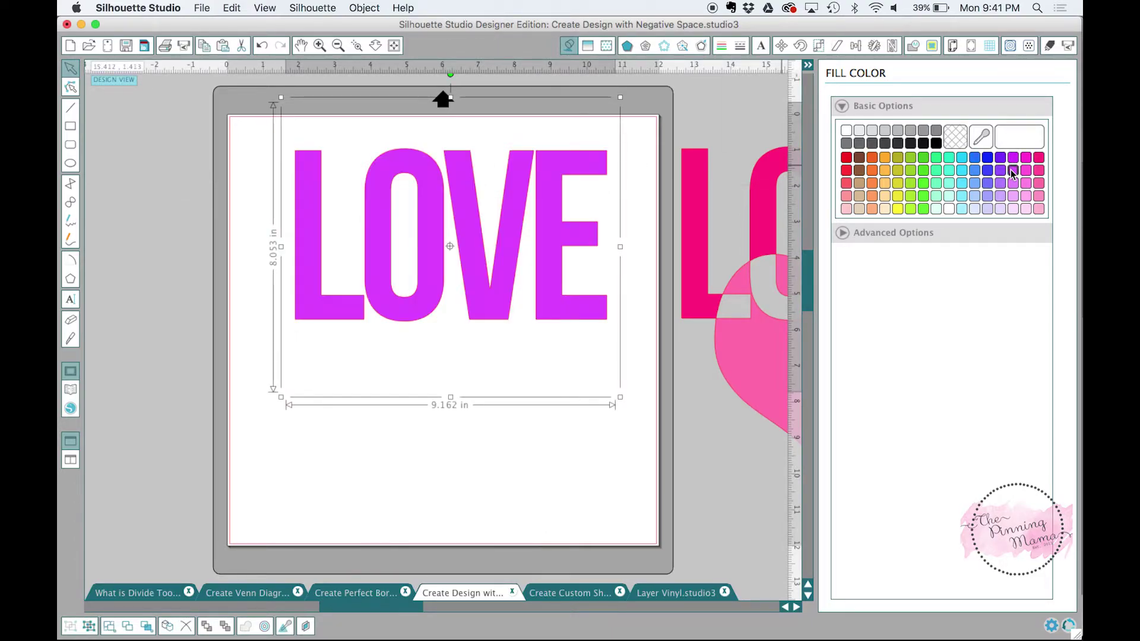
- Add the library Heart design and enlarge it to 6.004 × 5.908 in under LOVE
click(71, 391)
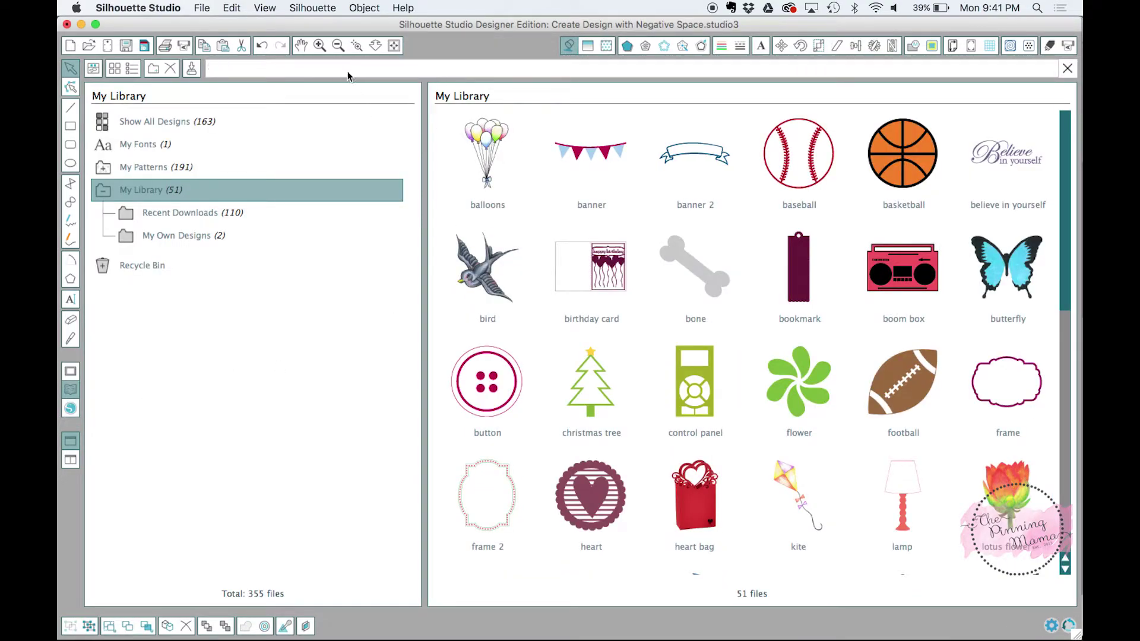
text(hea)
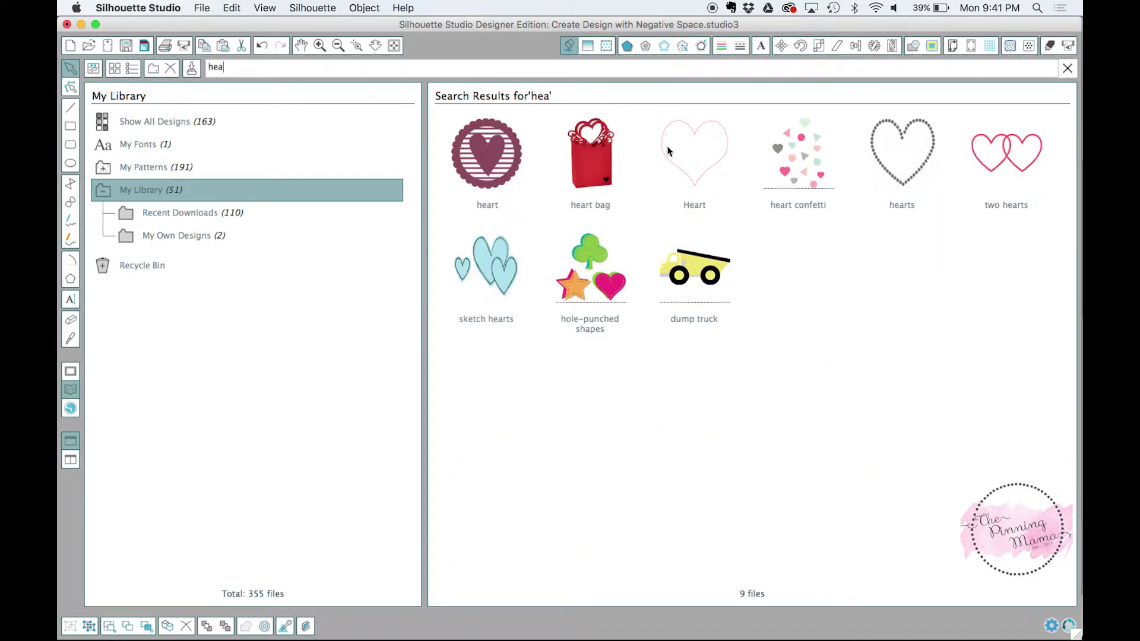
double_click(665, 153)
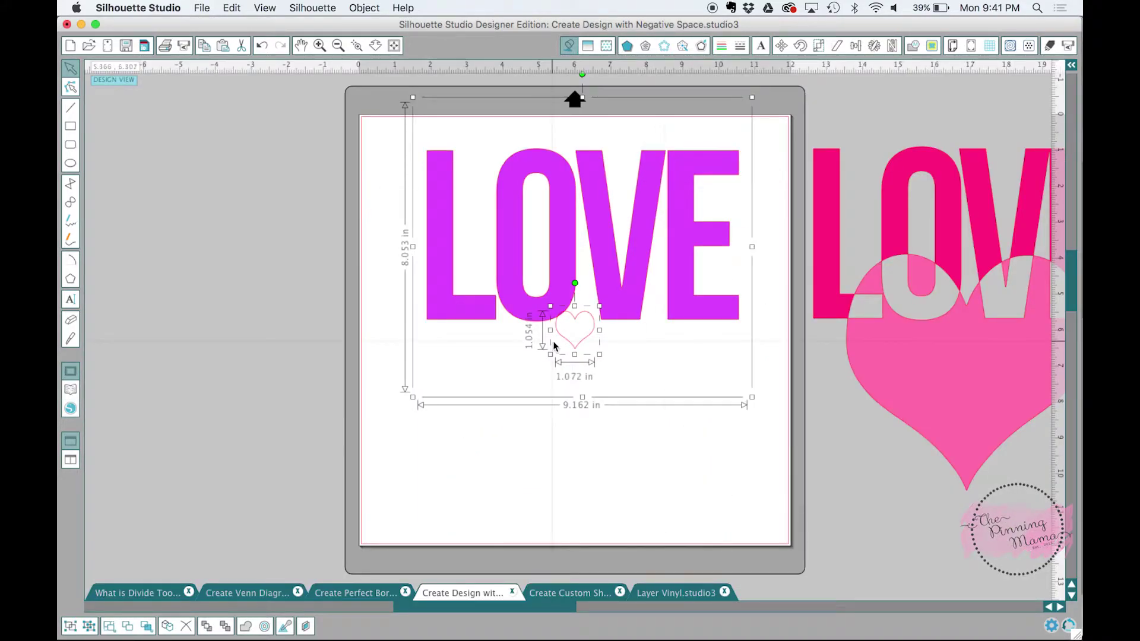
click(586, 339)
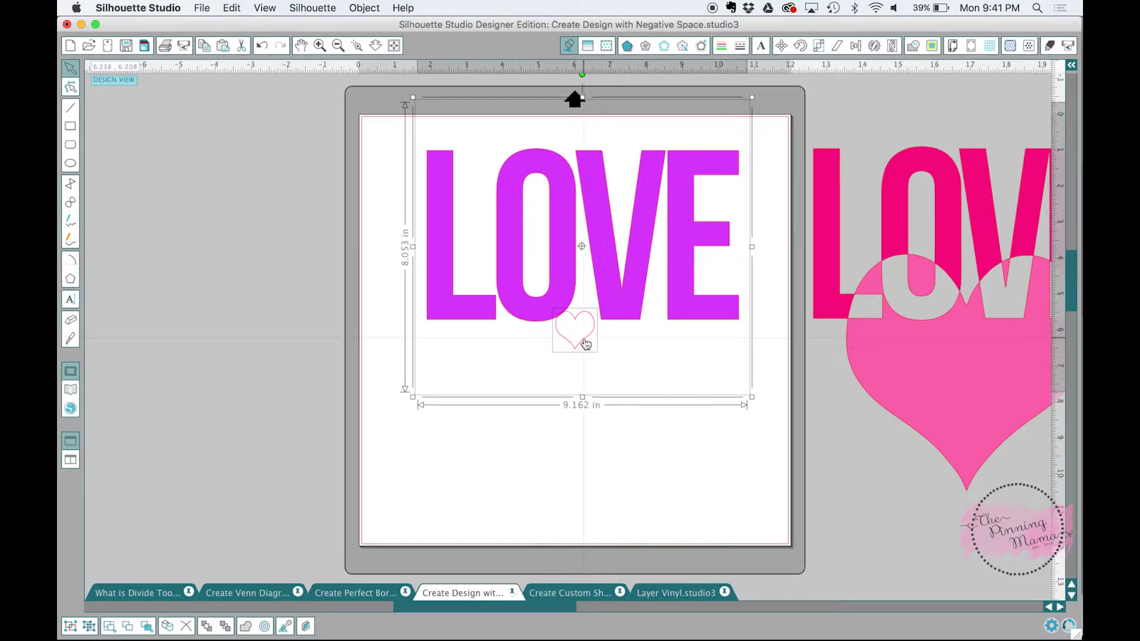
click(611, 412)
click(587, 333)
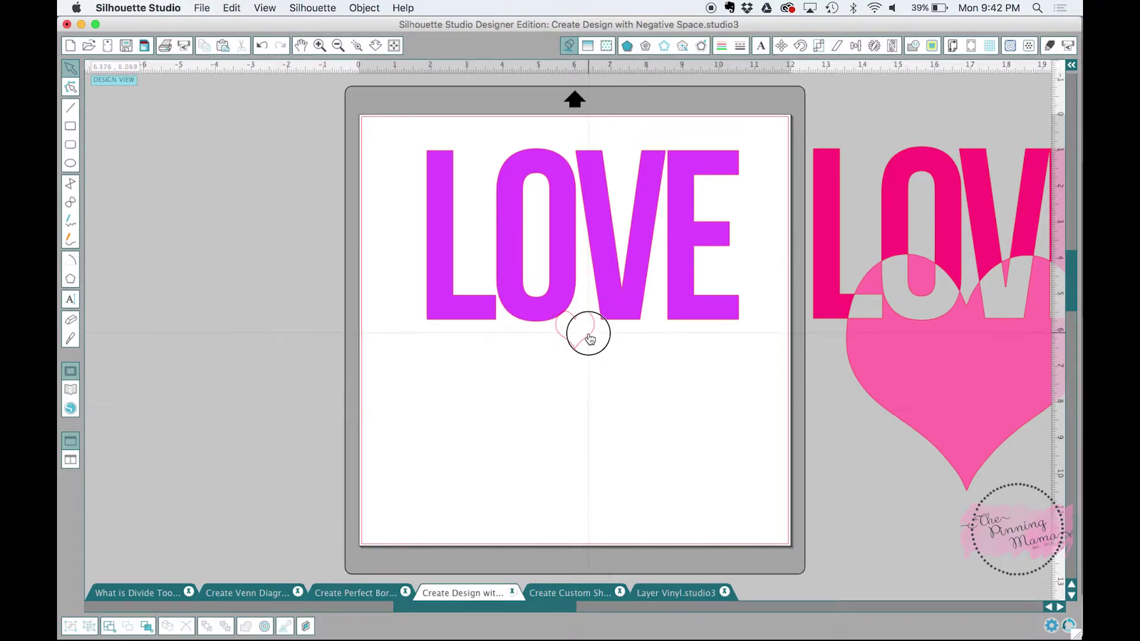
drag(599, 355, 776, 536)
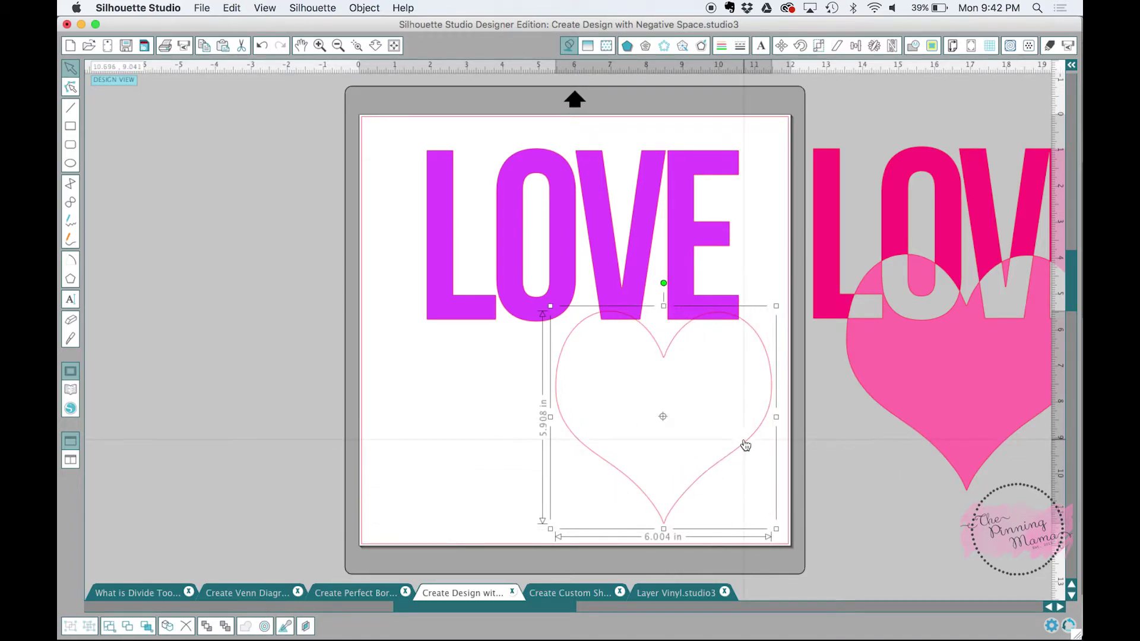
drag(746, 446, 673, 390)
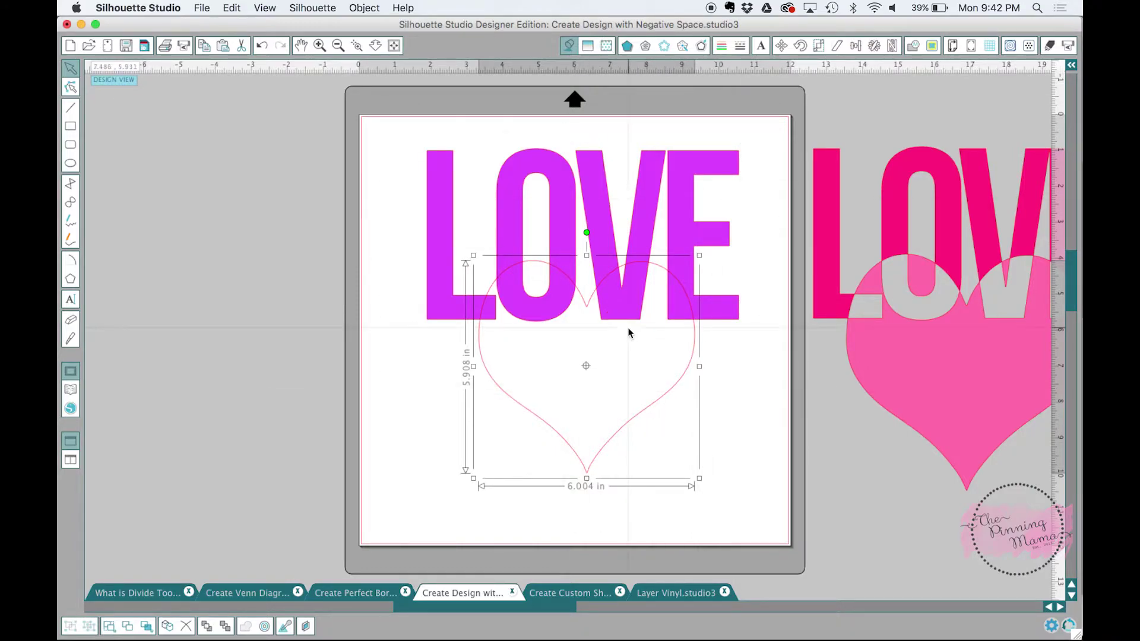
- Fill the heart with mint green, then select the heart and LOVE together
click(571, 46)
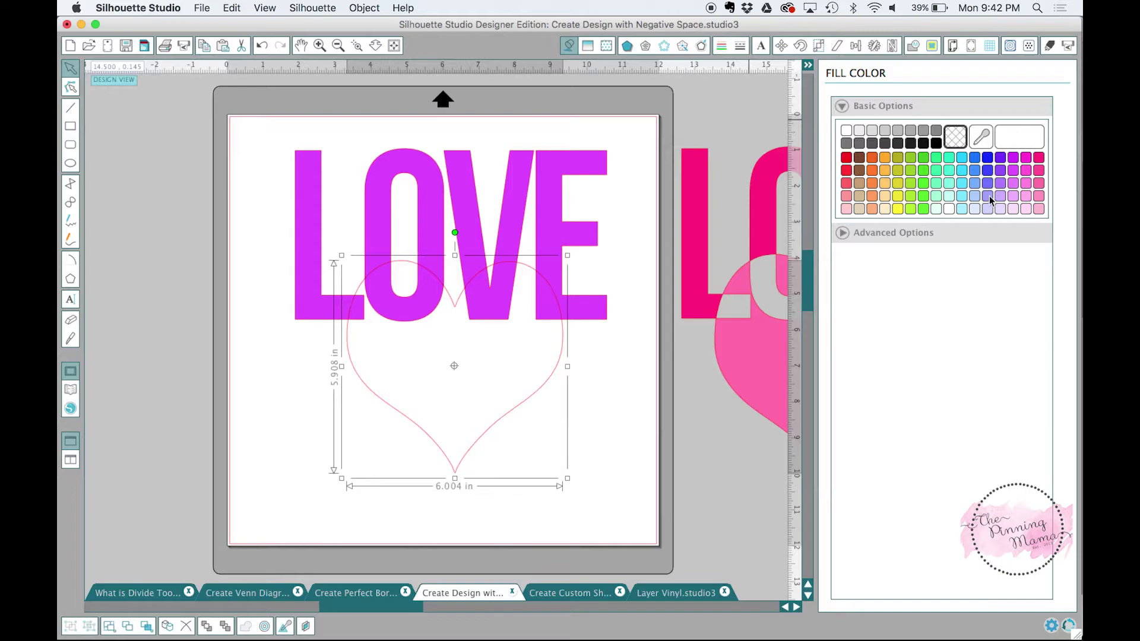
click(937, 183)
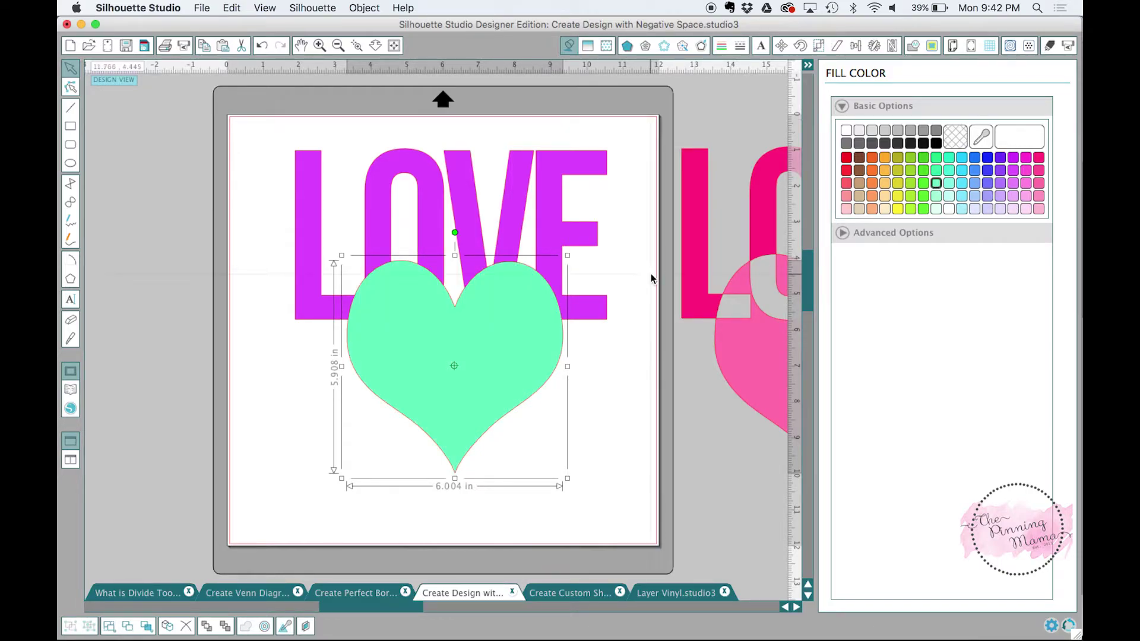
click(620, 423)
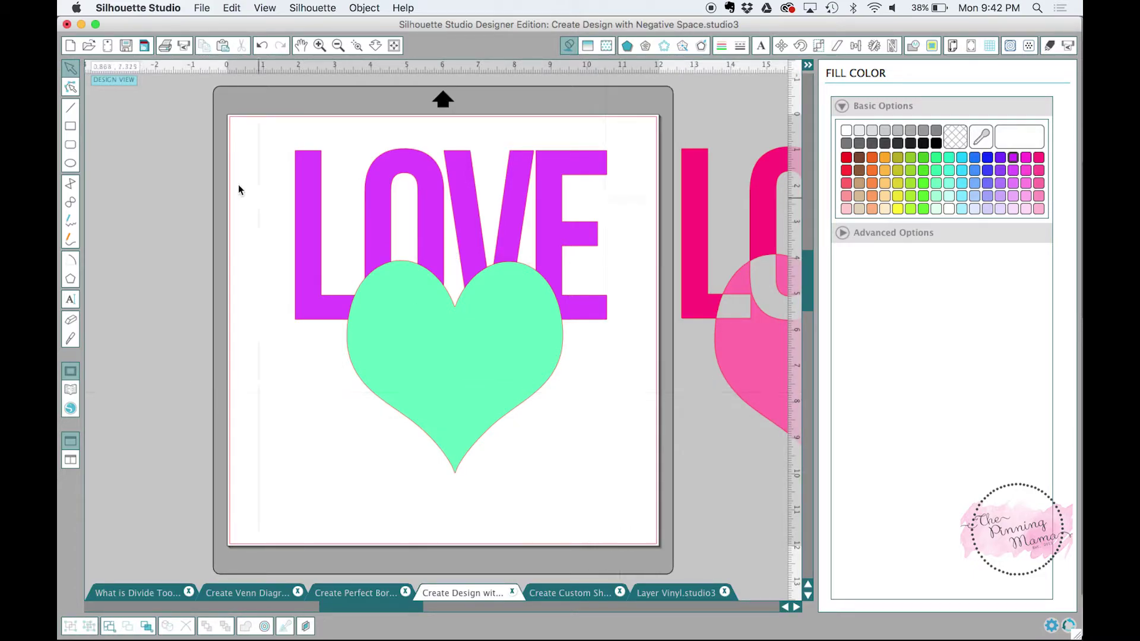
drag(248, 132, 644, 504)
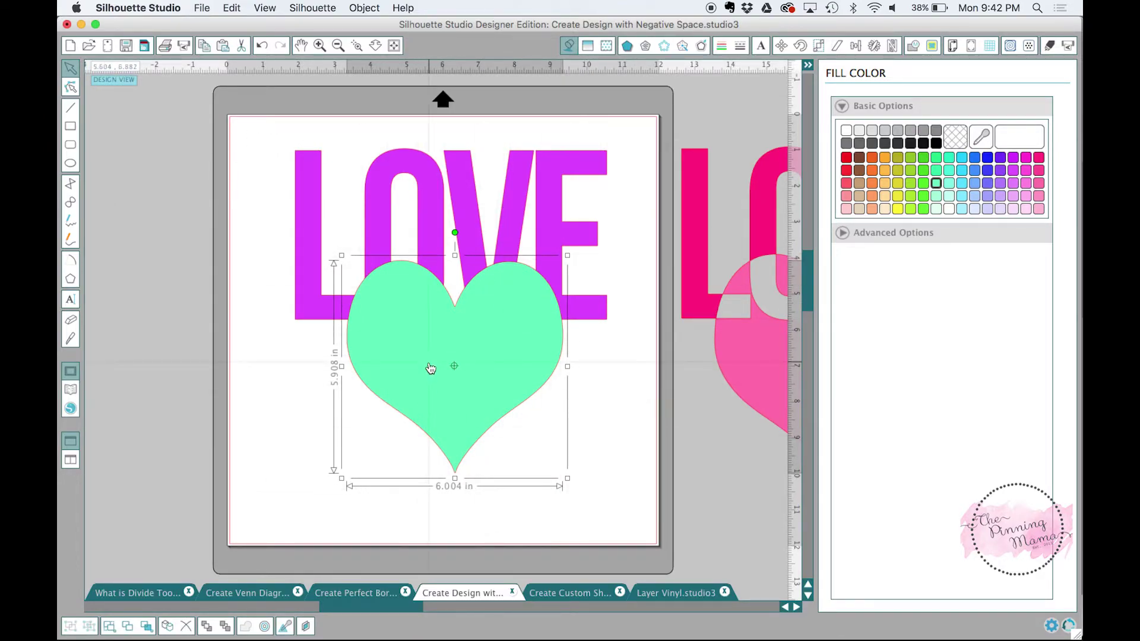
- Add LOVE to the heart selection and apply Object > Modify > Divide to split their overlap
shift+click(308, 196)
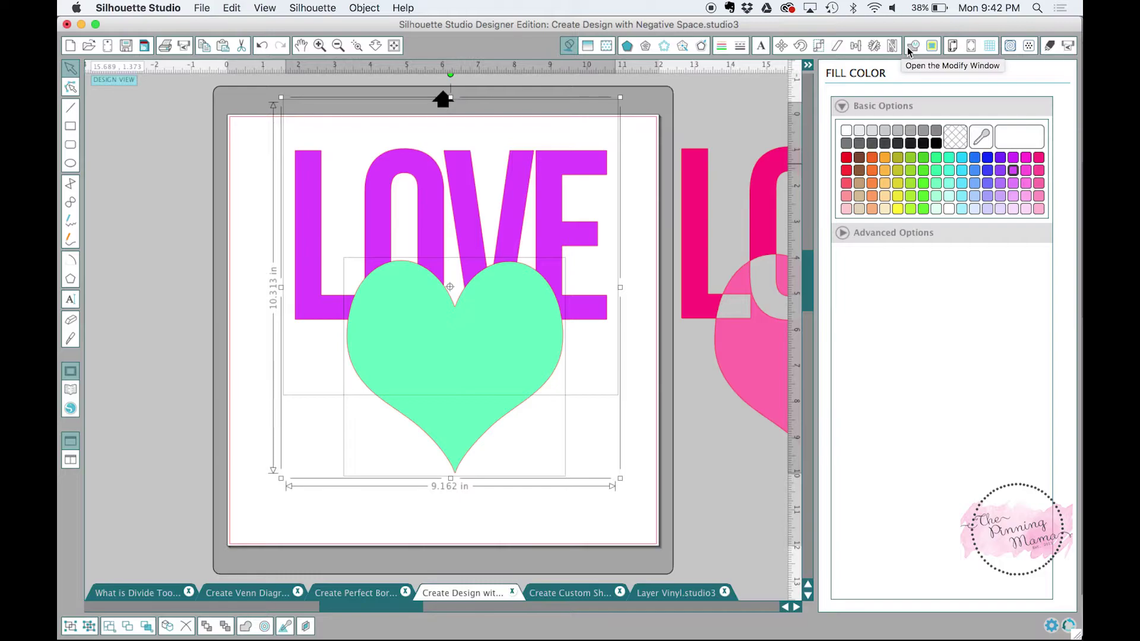
click(354, 8)
mouse_move(409, 143)
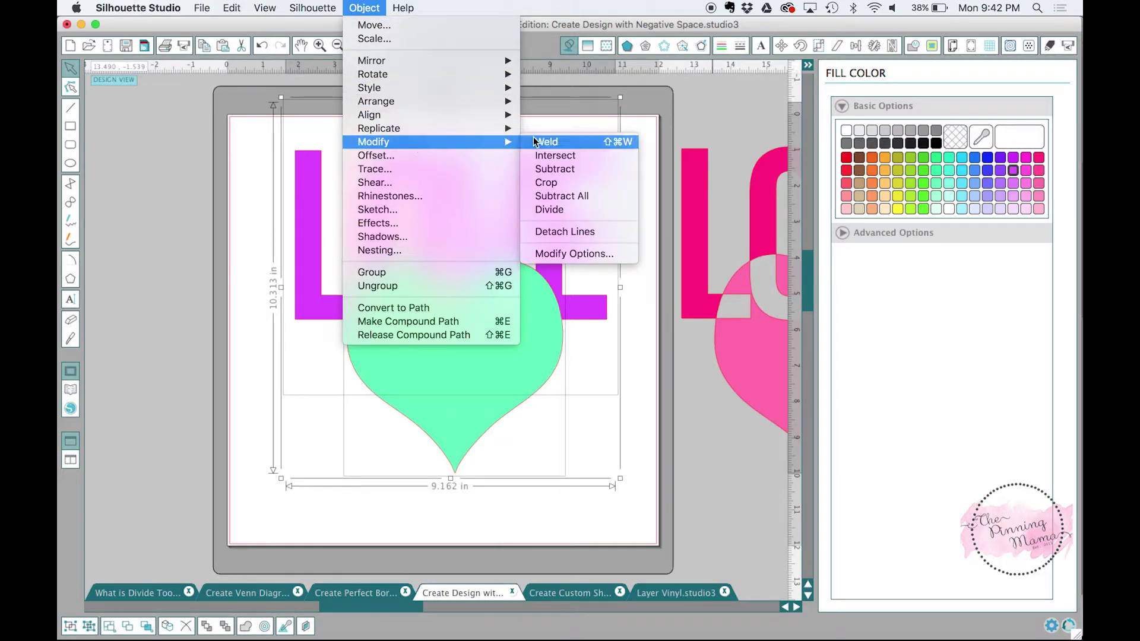
click(561, 211)
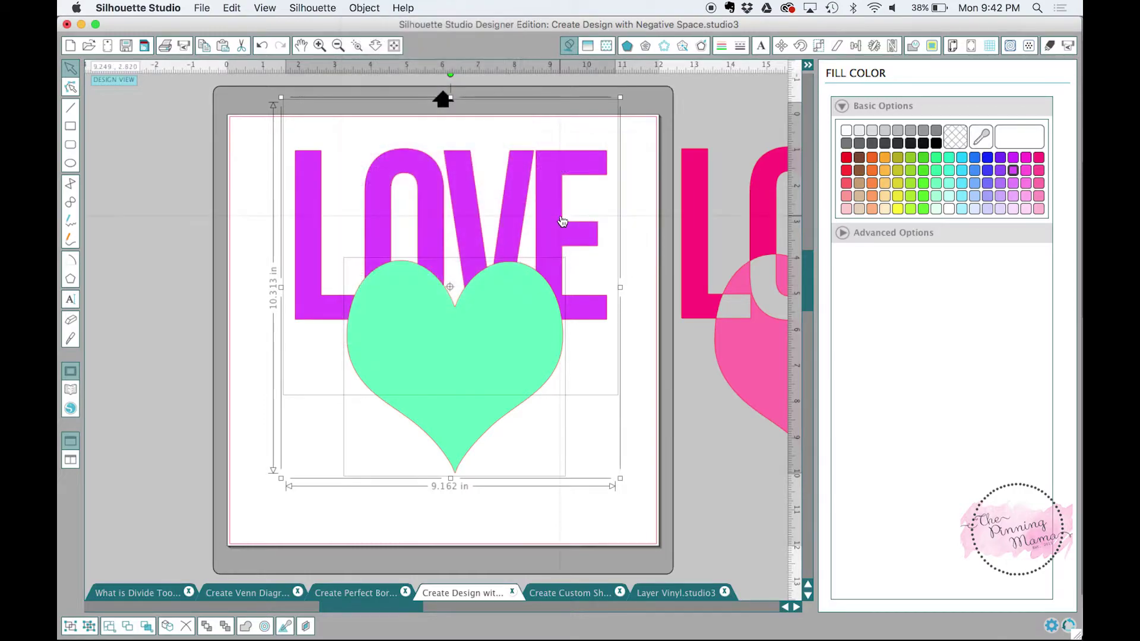
click(640, 389)
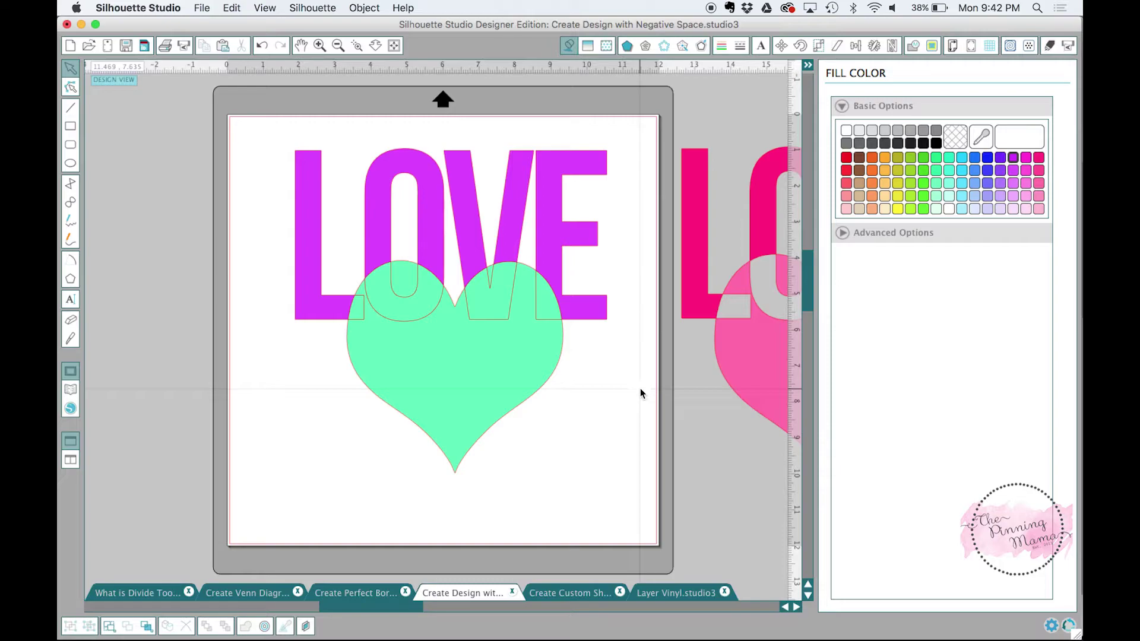
- Delete the heart pieces overlapping the E, V, O and L
click(548, 305)
key(Delete)
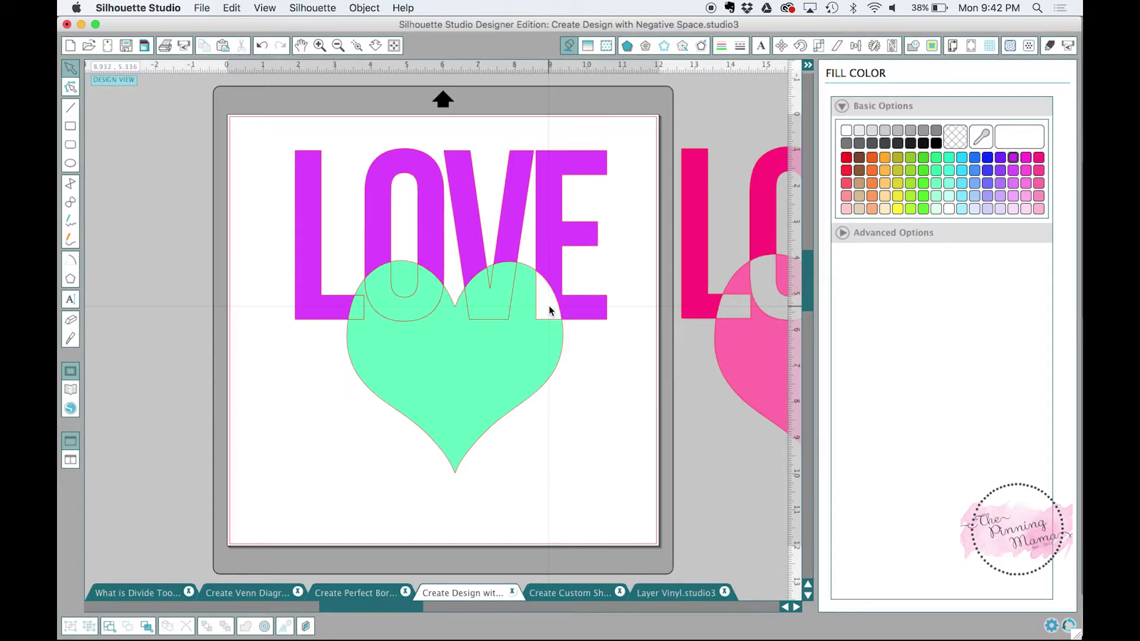
click(499, 313)
key(Delete)
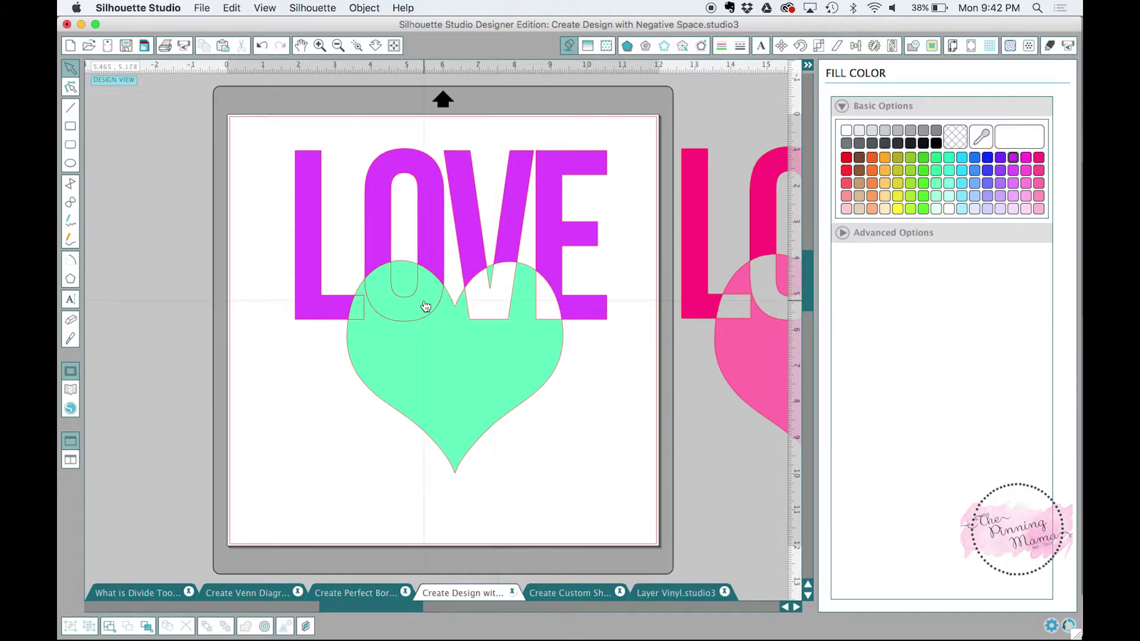
click(424, 304)
key(Delete)
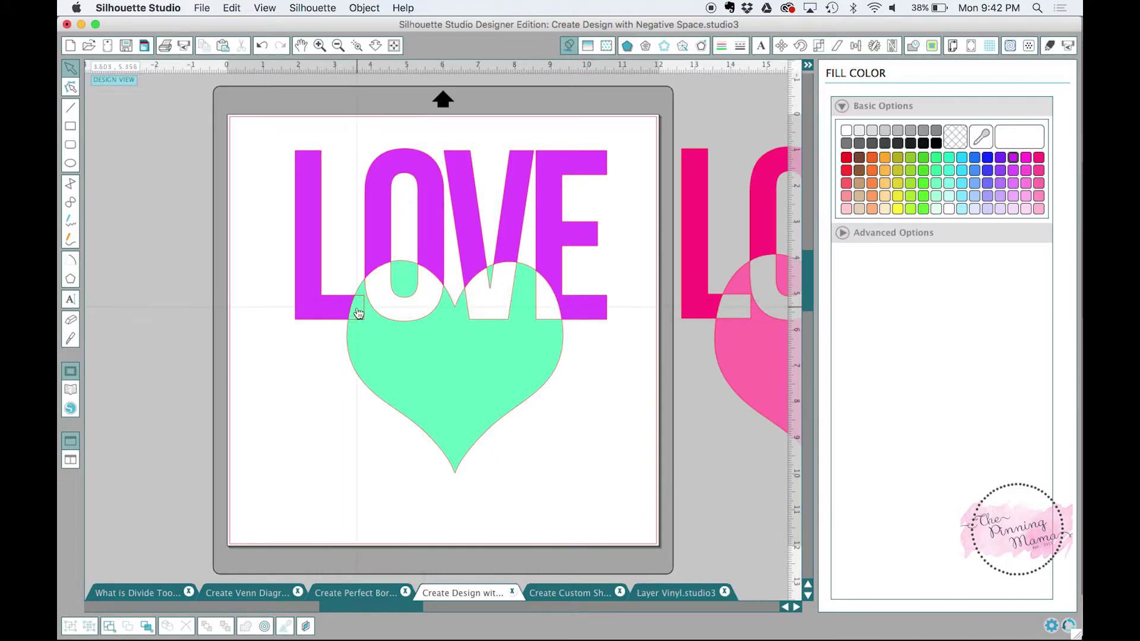
click(358, 308)
key(Delete)
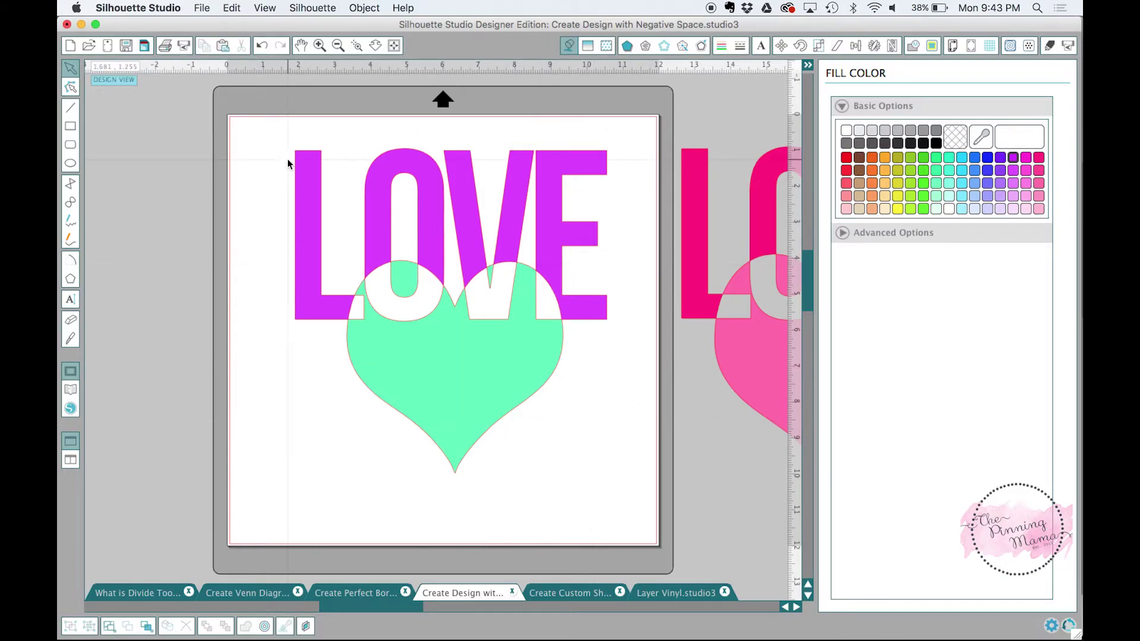
- Group the four LOVE letters L, O, V and E together
click(299, 174)
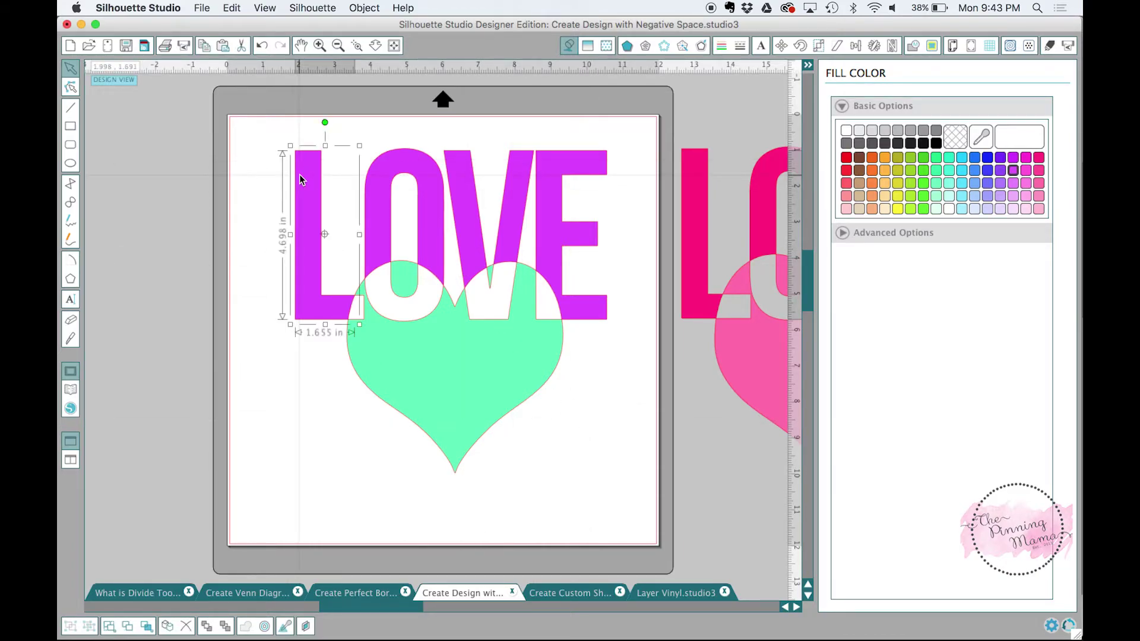
shift+click(376, 182)
shift+click(463, 193)
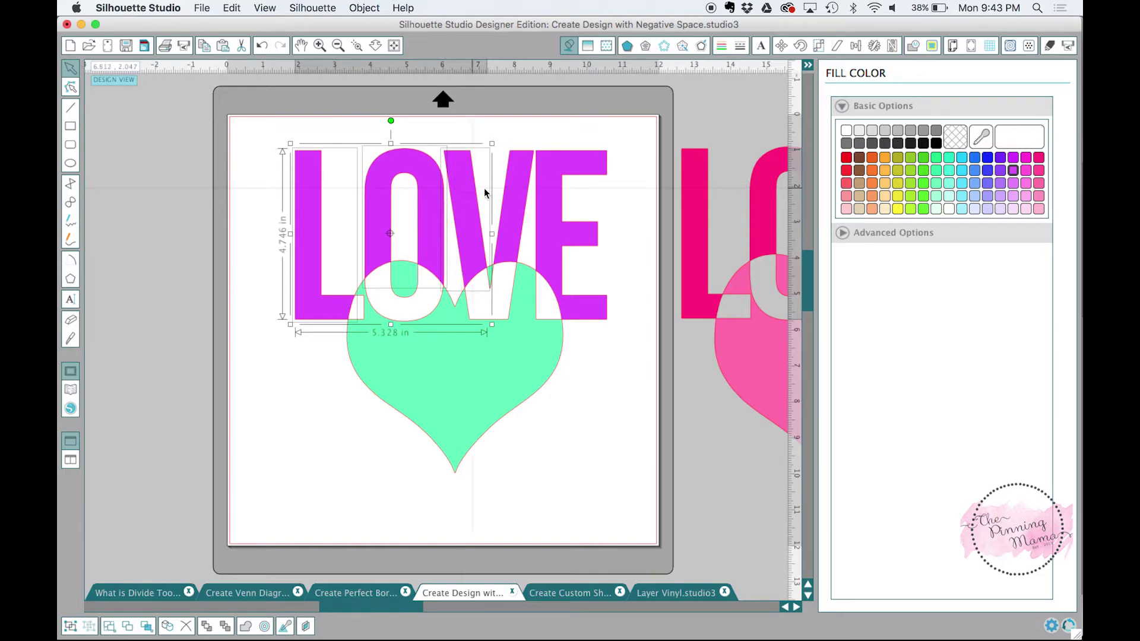
shift+click(547, 197)
right_click(548, 197)
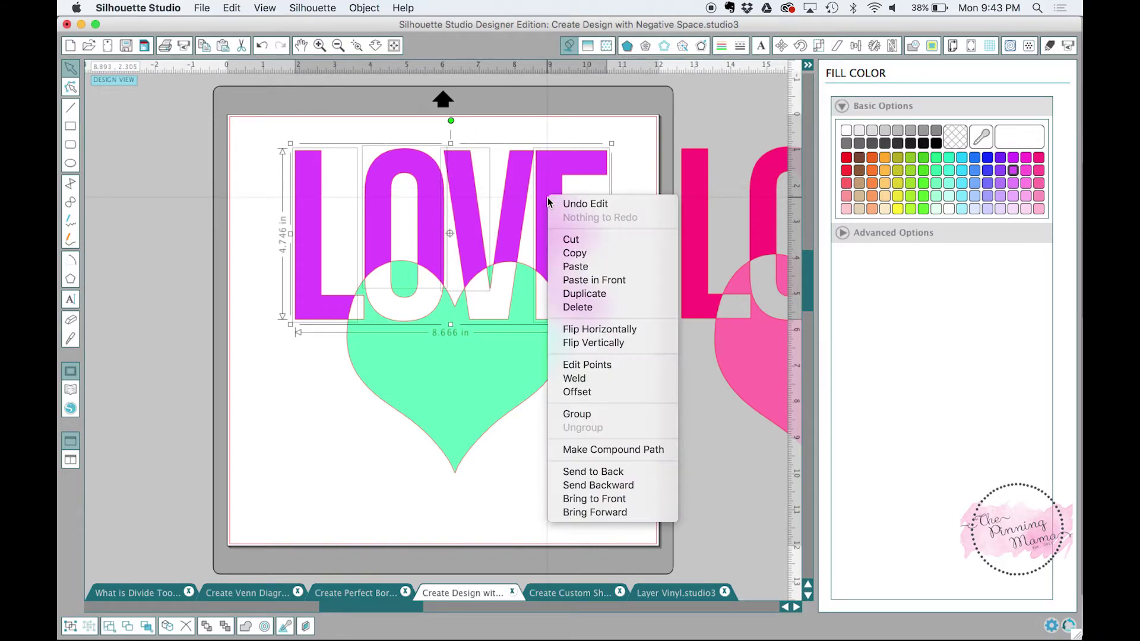
click(578, 414)
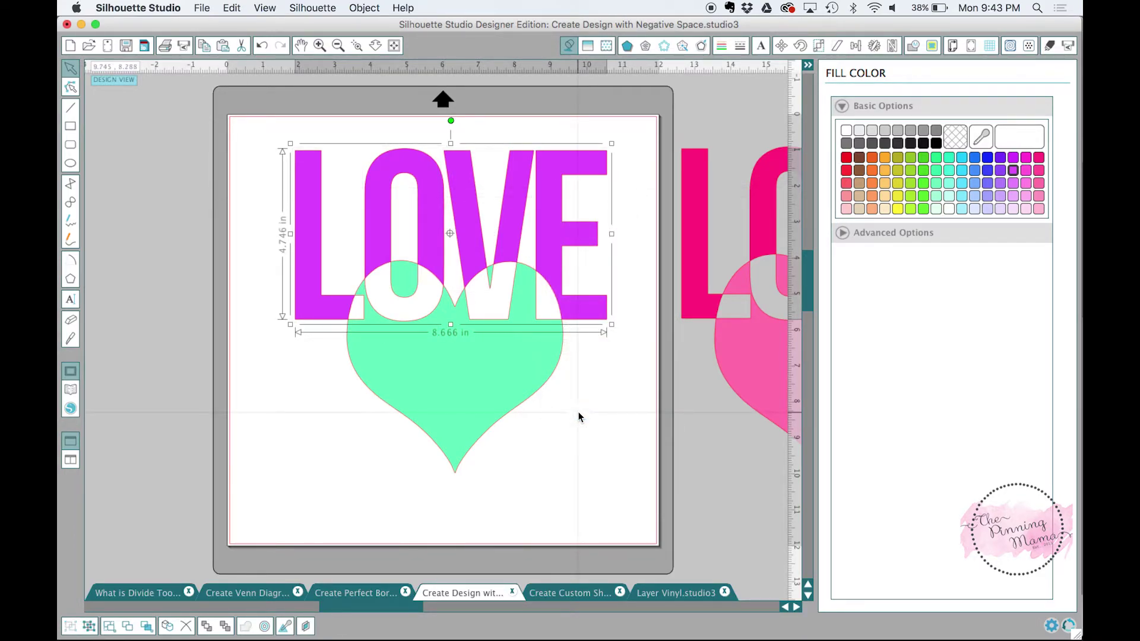
click(550, 446)
- Group the green heart pieces and move the heart down below LOVE
click(502, 368)
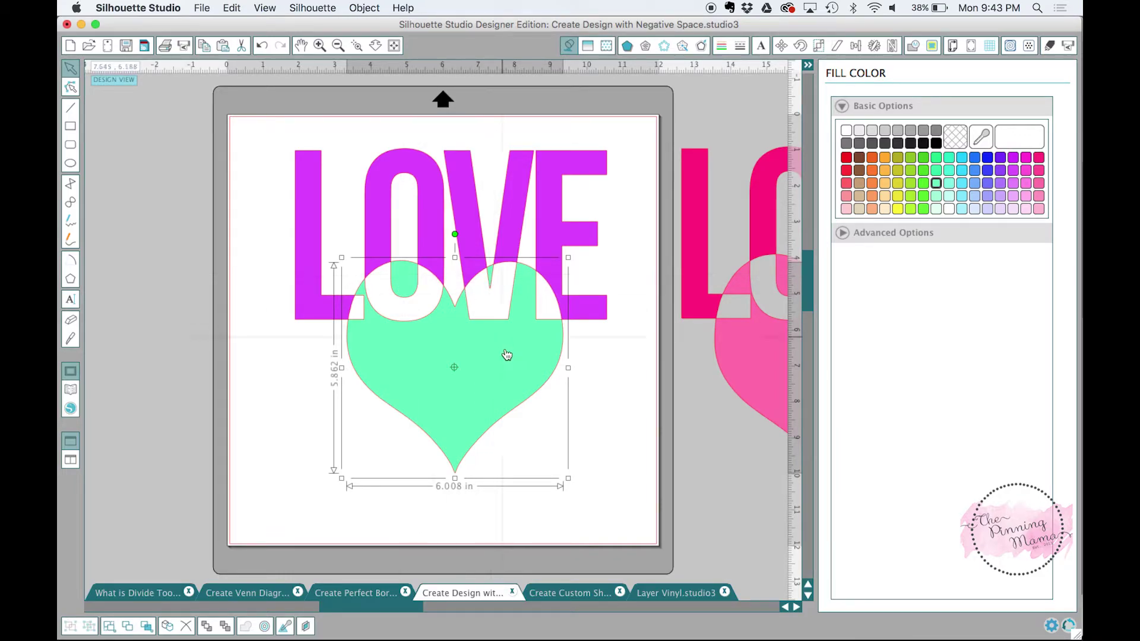
click(597, 383)
drag(518, 368, 519, 433)
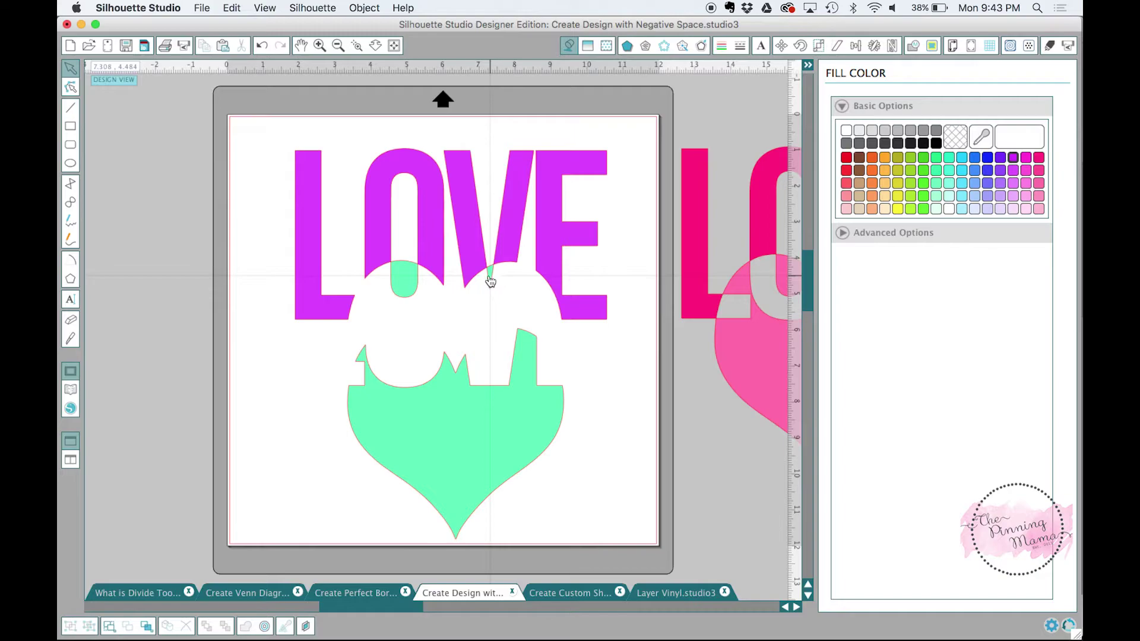
key(Up)
key(Up)
key(Up)
key(Up)
key(Up)
key(Up)
key(Up)
key(Up)
key(Up)
key(Up)
key(Up)
key(Up)
key(Up)
key(Up)
key(Up)
key(Up)
key(Up)
key(Up)
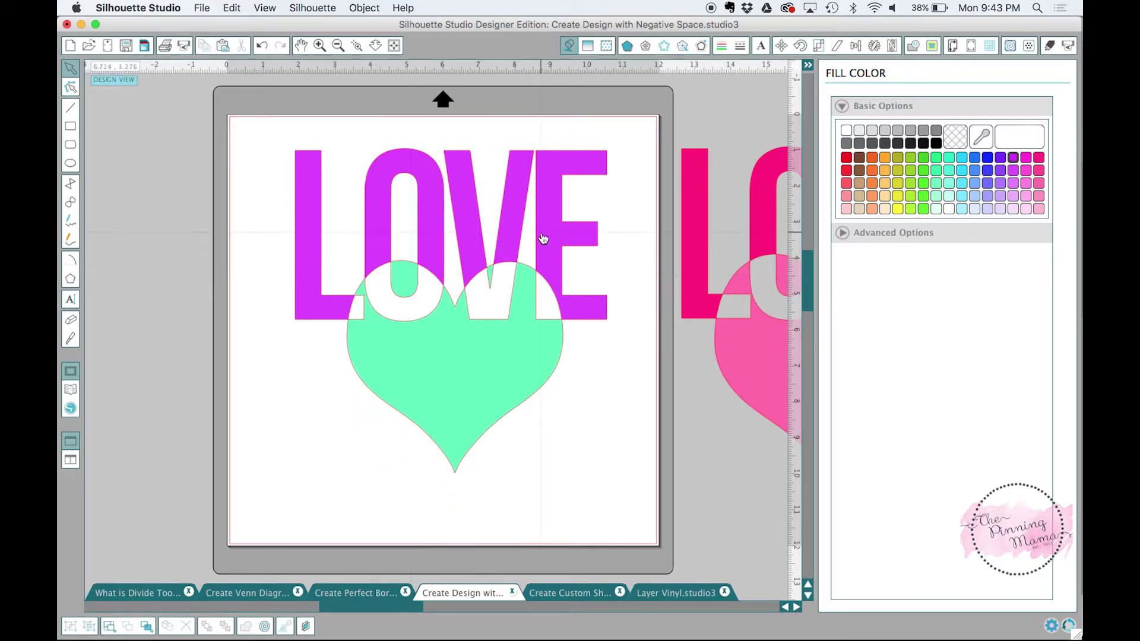
click(522, 359)
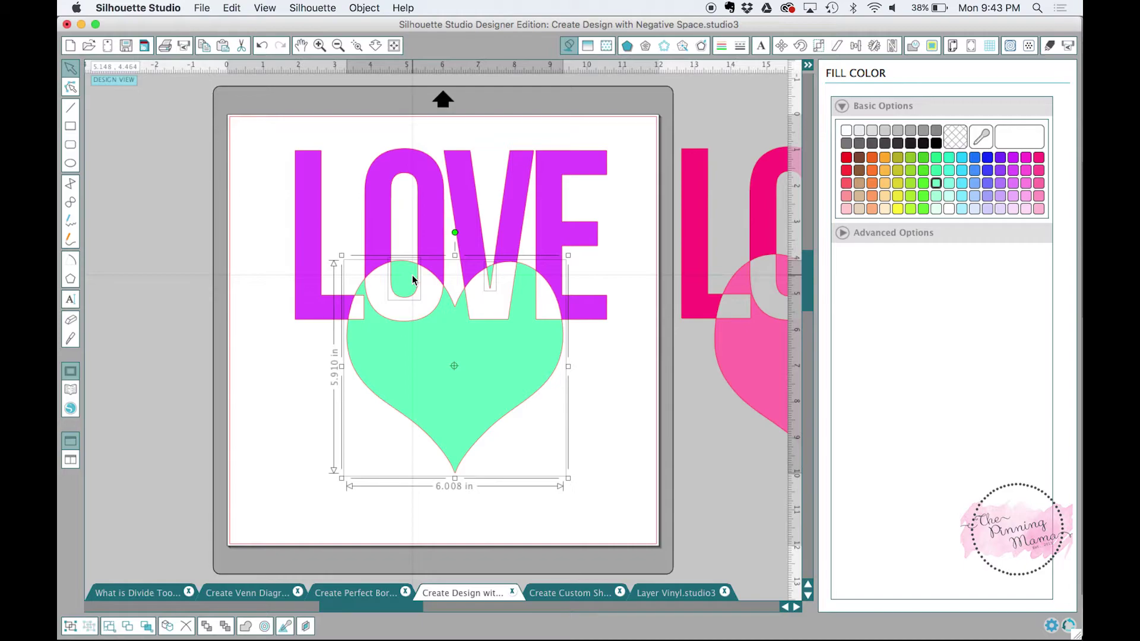
right_click(443, 380)
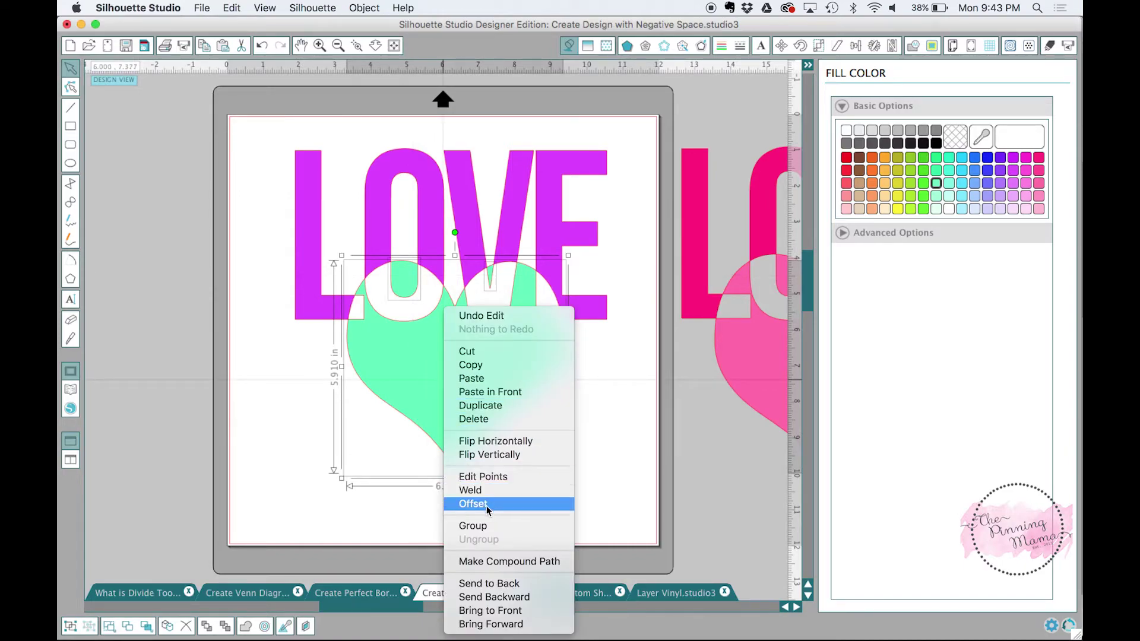
click(472, 525)
drag(488, 390, 492, 451)
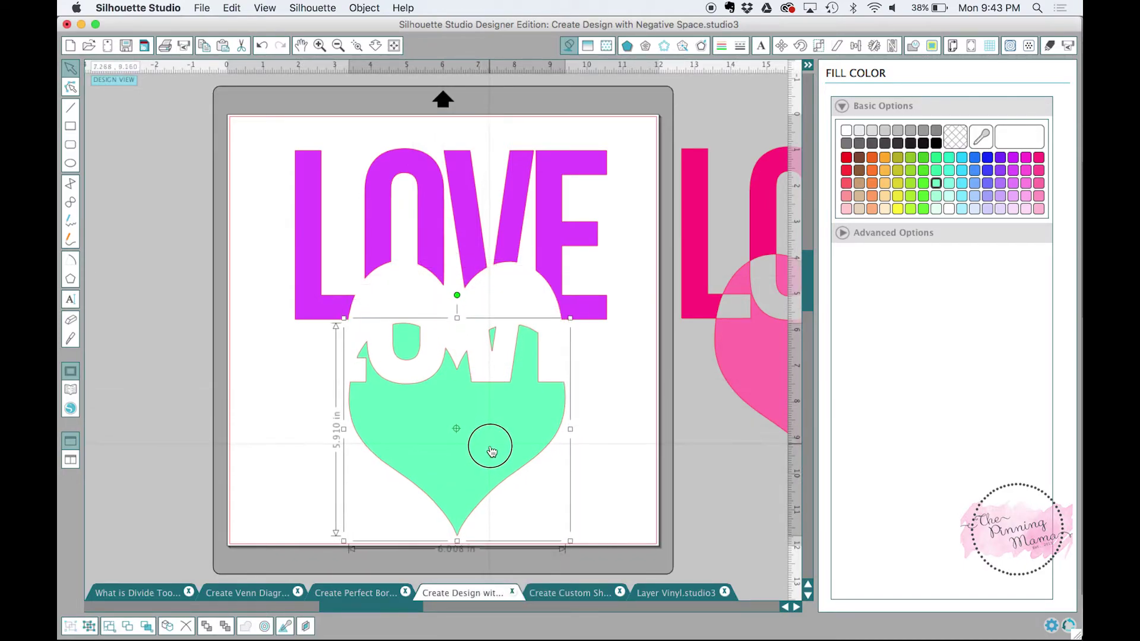
- Nudge LOVE up slightly and group its text pieces
drag(542, 244, 535, 281)
click(542, 220)
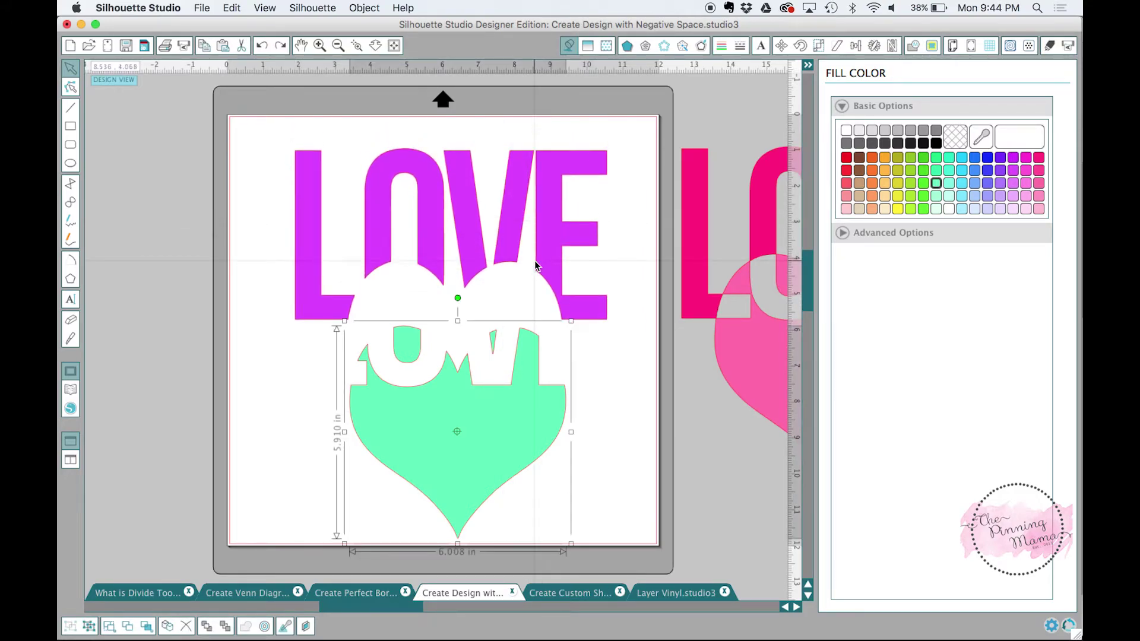
right_click(509, 212)
click(577, 433)
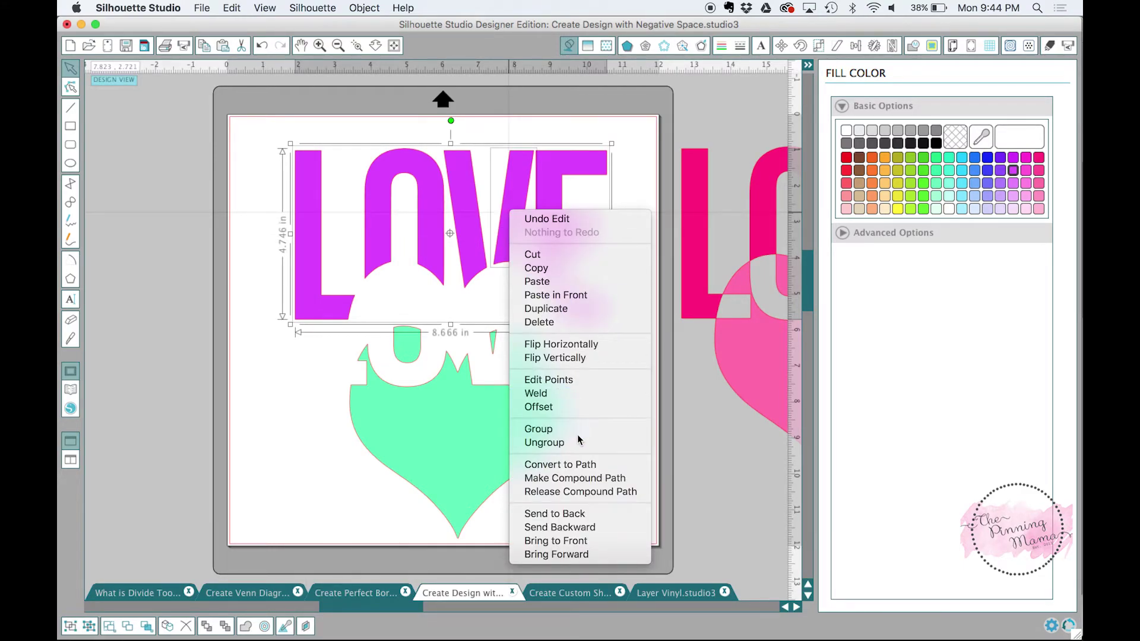
click(644, 375)
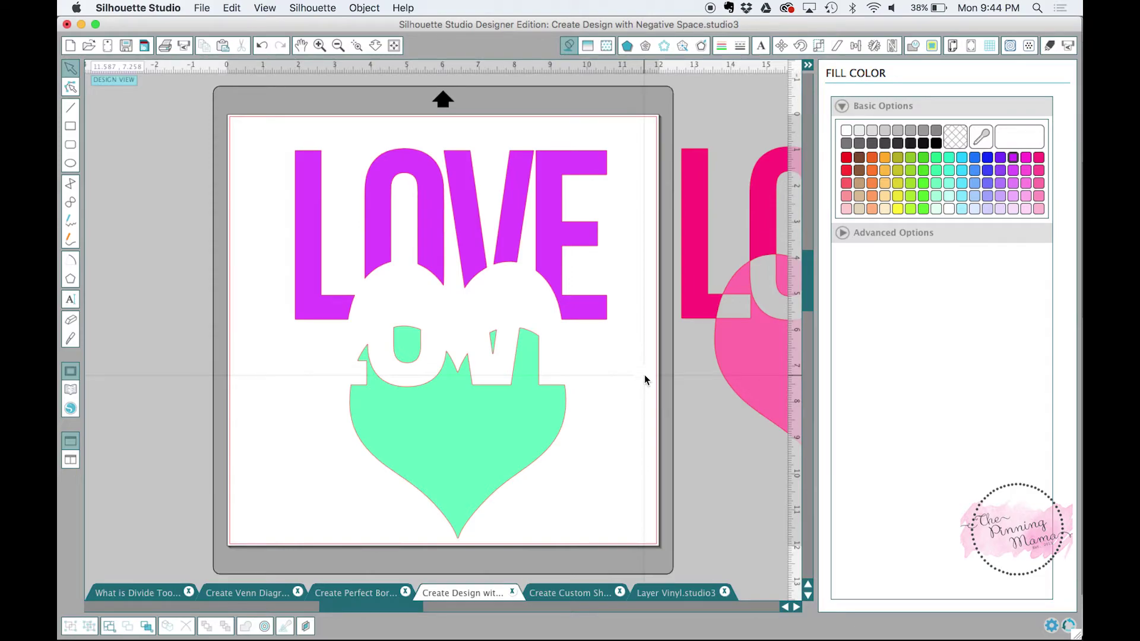
- In the Create Custom Shapes file, reposition the purple rounded square beside the cyan-magenta frame
click(571, 593)
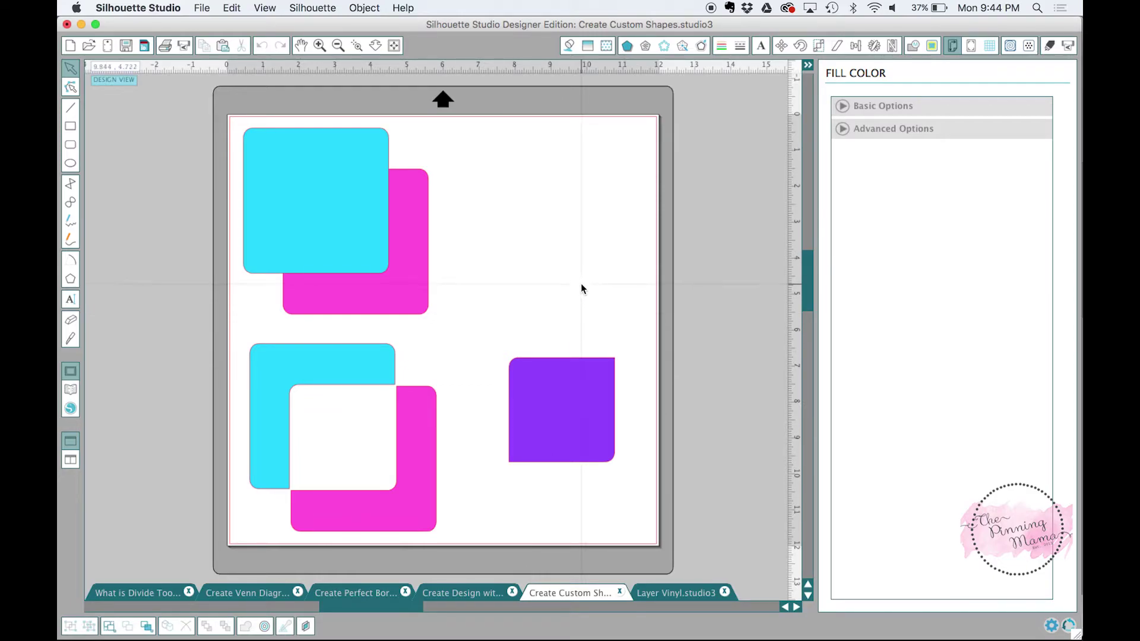
drag(601, 380, 595, 258)
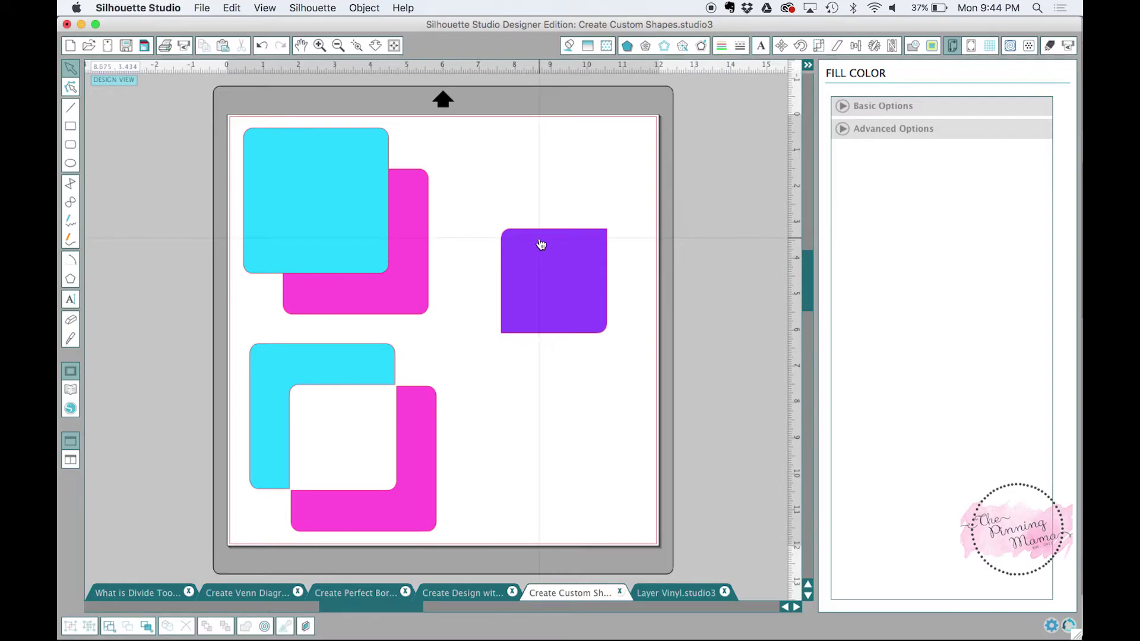
drag(545, 231, 561, 387)
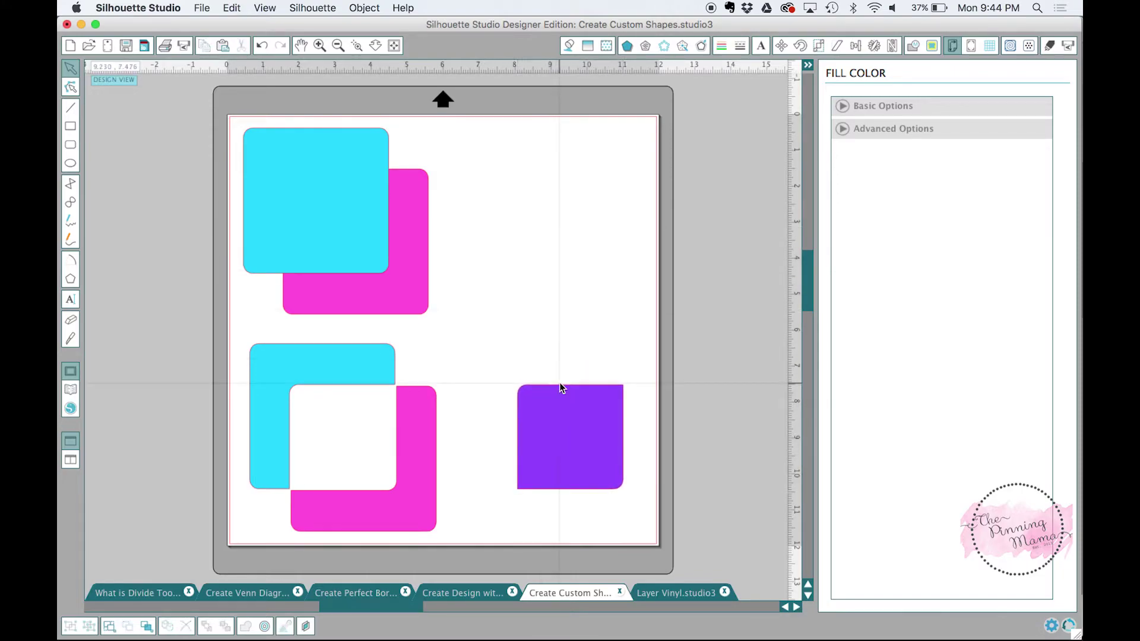
- Select both top cyan and magenta squares and apply Divide from the Modify panel
click(357, 136)
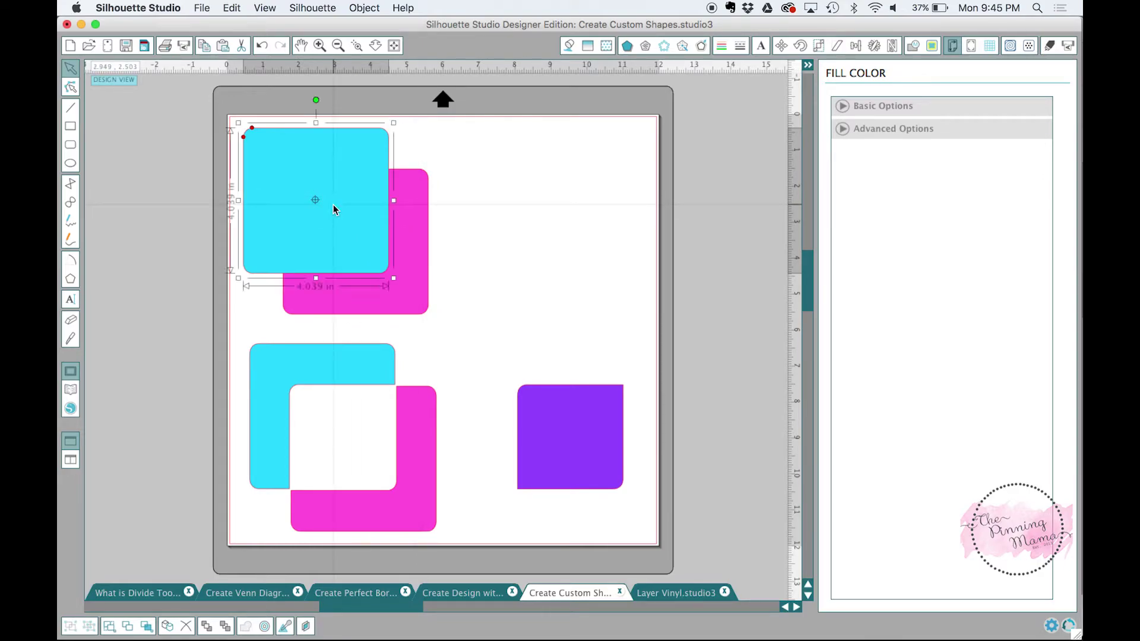
click(416, 220)
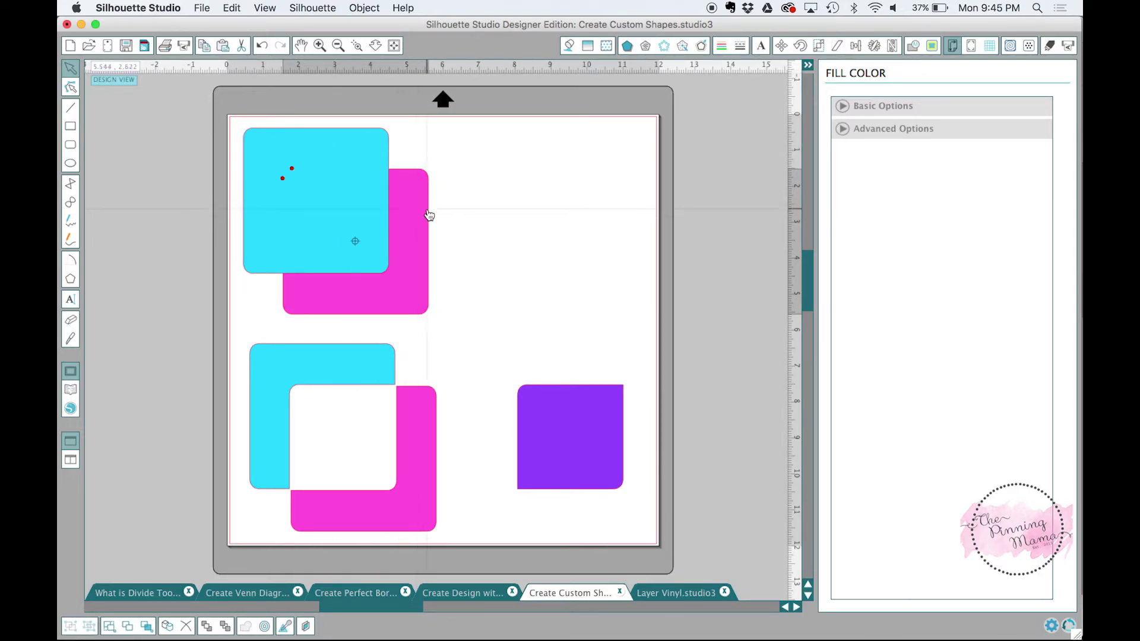
click(429, 197)
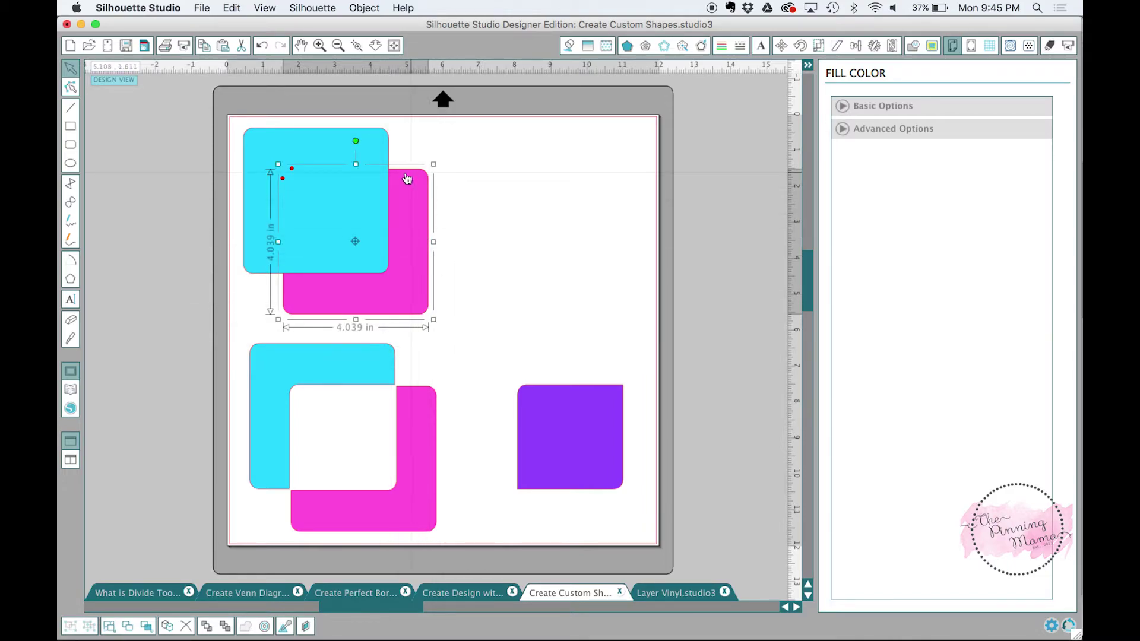
shift+click(268, 136)
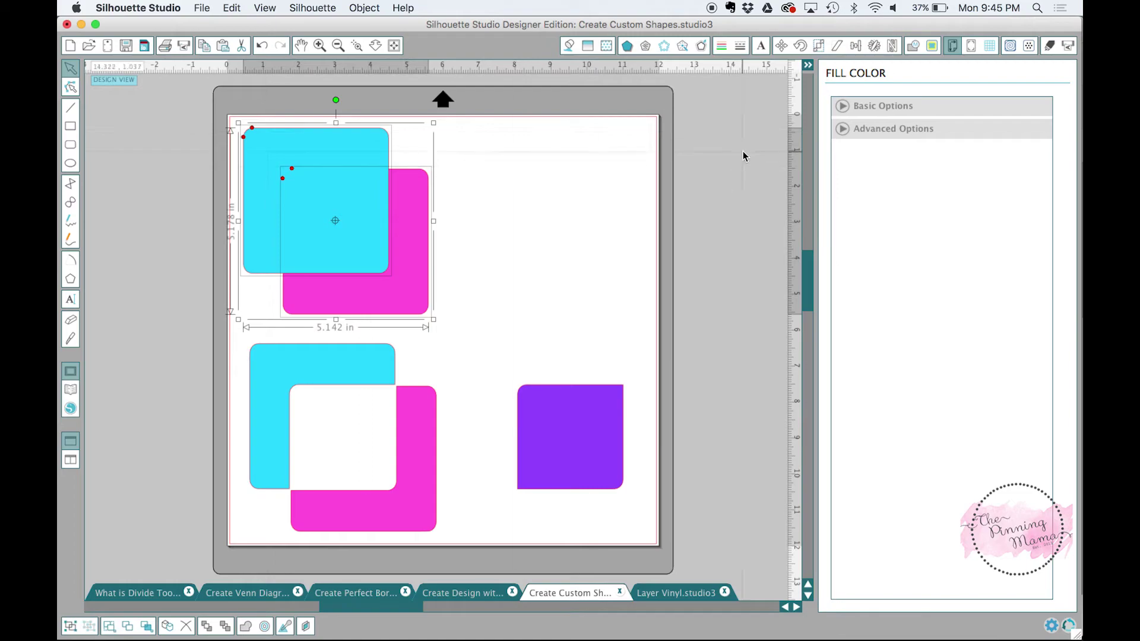
click(912, 48)
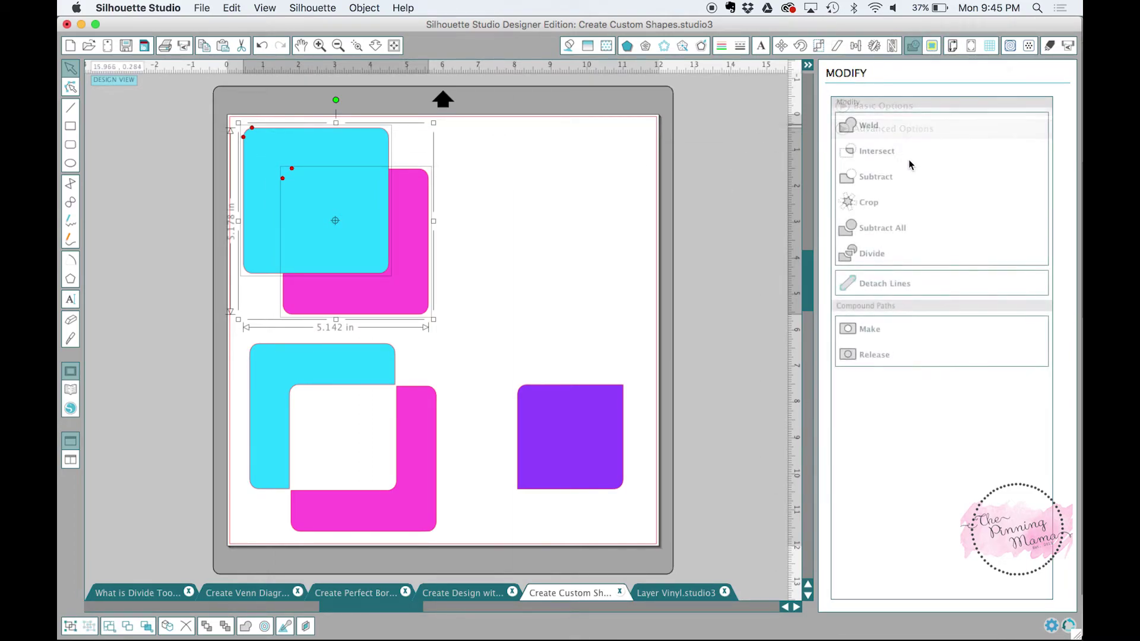
click(875, 252)
click(547, 301)
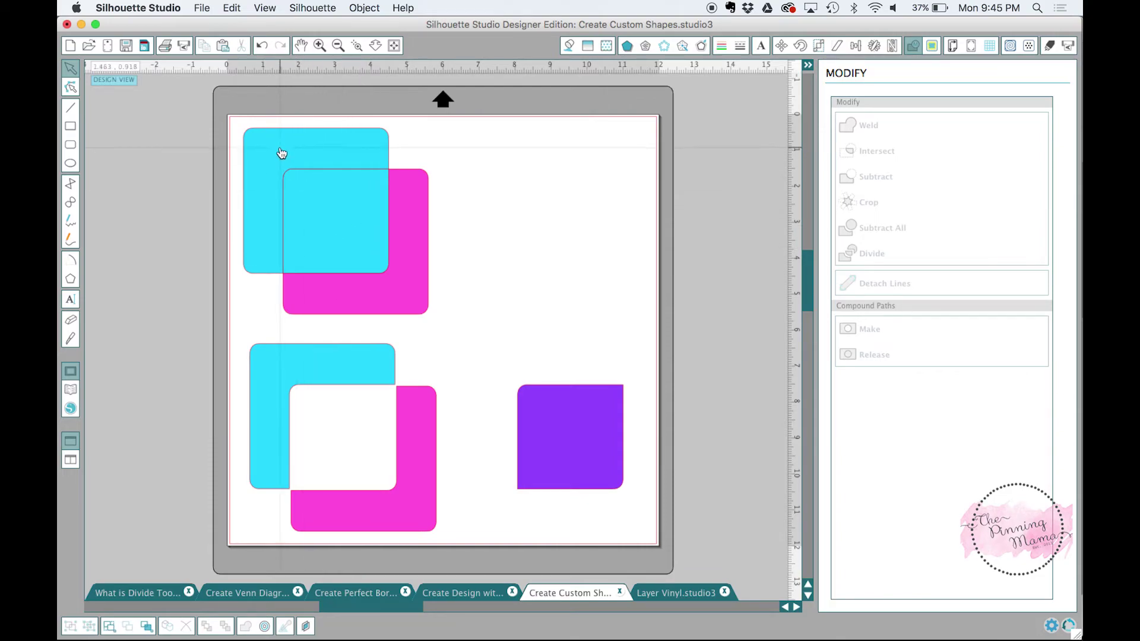
- Drag the overlap piece out onto the mat to check it, then undo the move
click(365, 242)
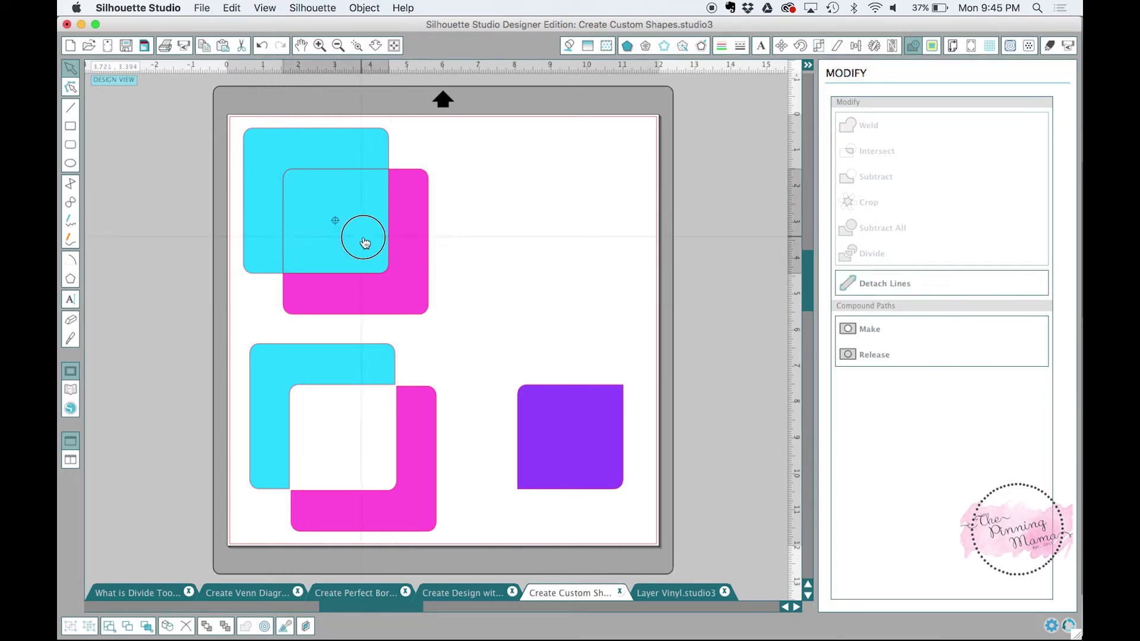
drag(364, 242, 588, 244)
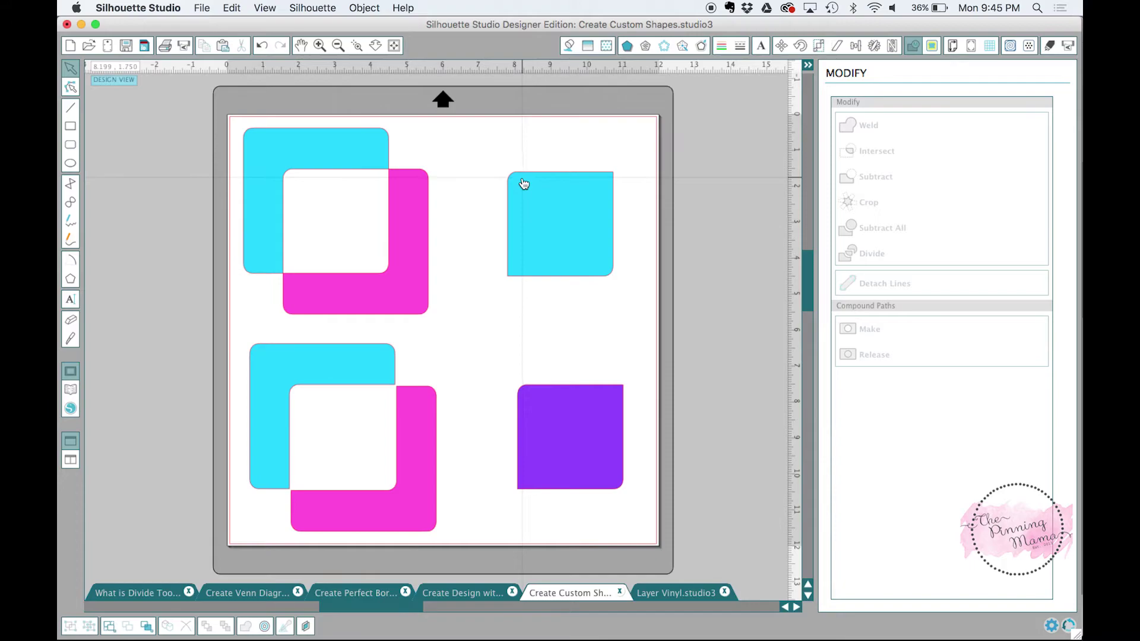
click(516, 184)
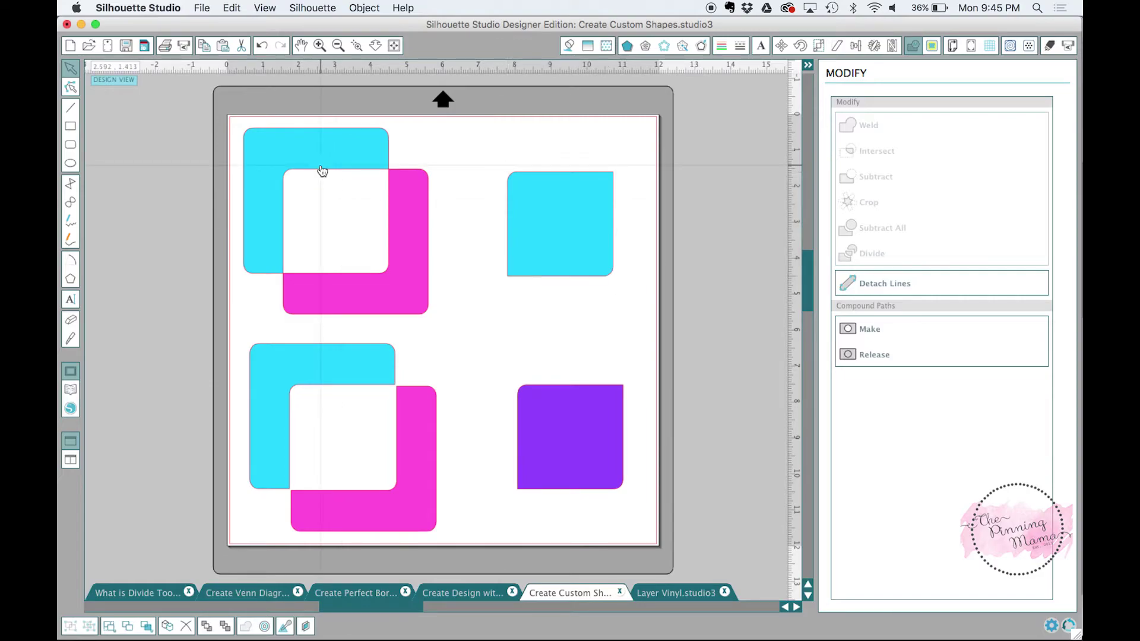
key(super+z)
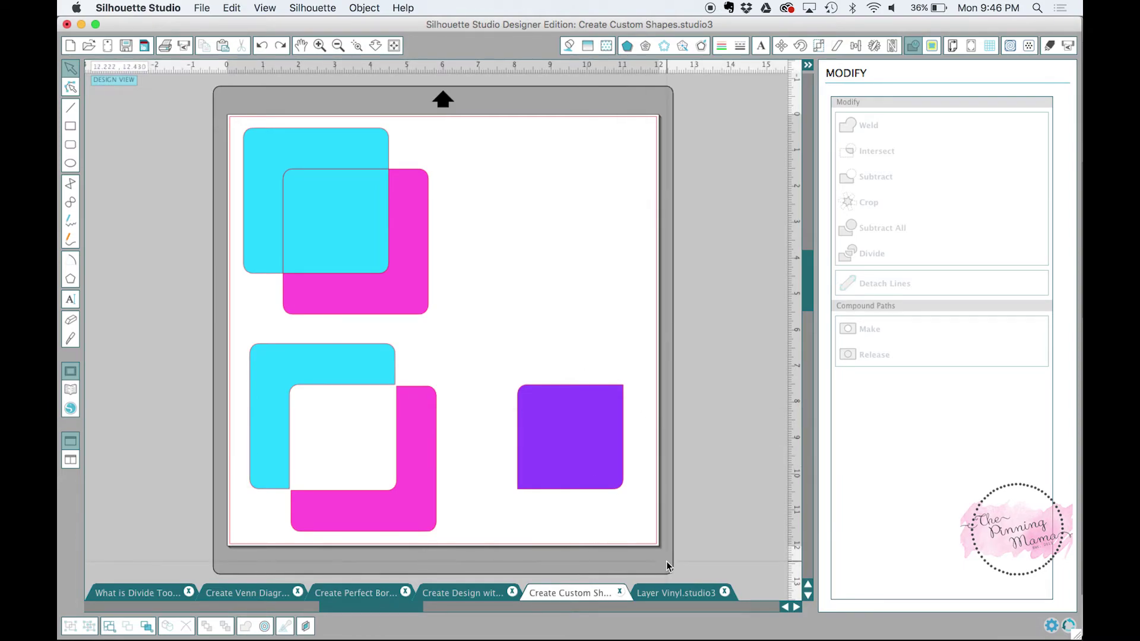
- Switch to the Layer Vinyl.studio3 document tab
click(669, 594)
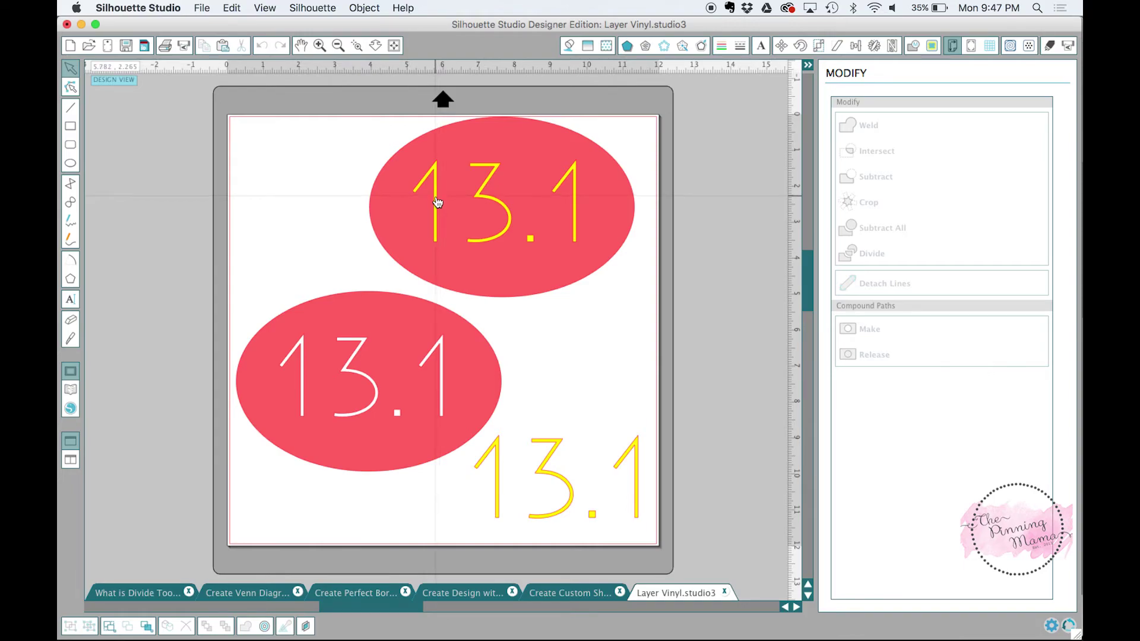
- Select the yellow 13.1 plus the top red oval and apply Divide
drag(436, 179, 436, 172)
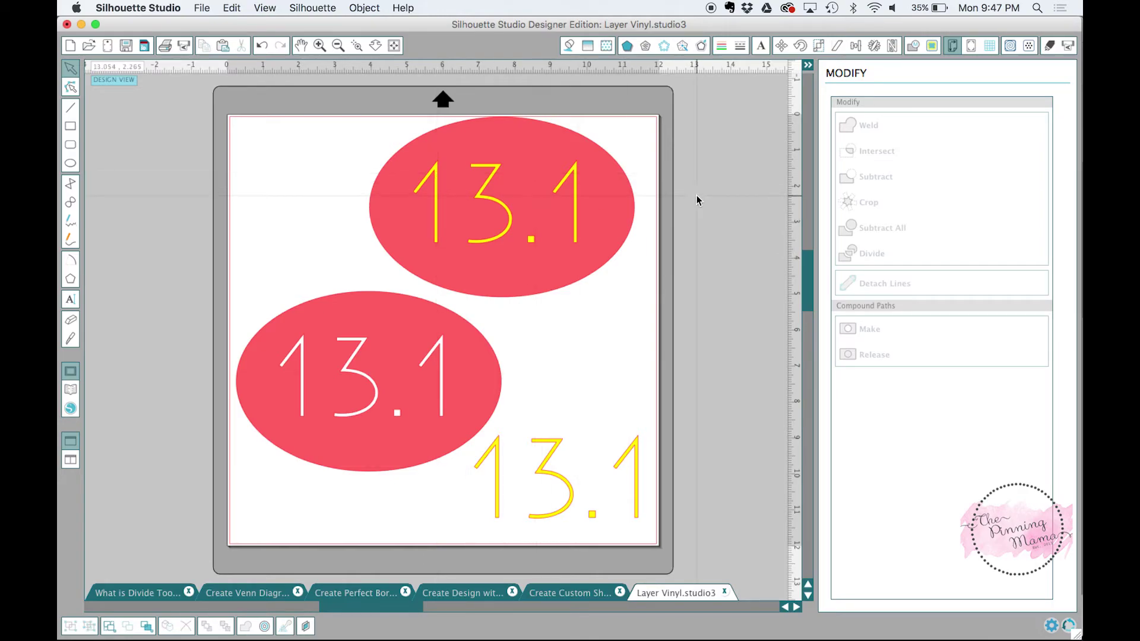
click(303, 135)
drag(303, 135, 687, 300)
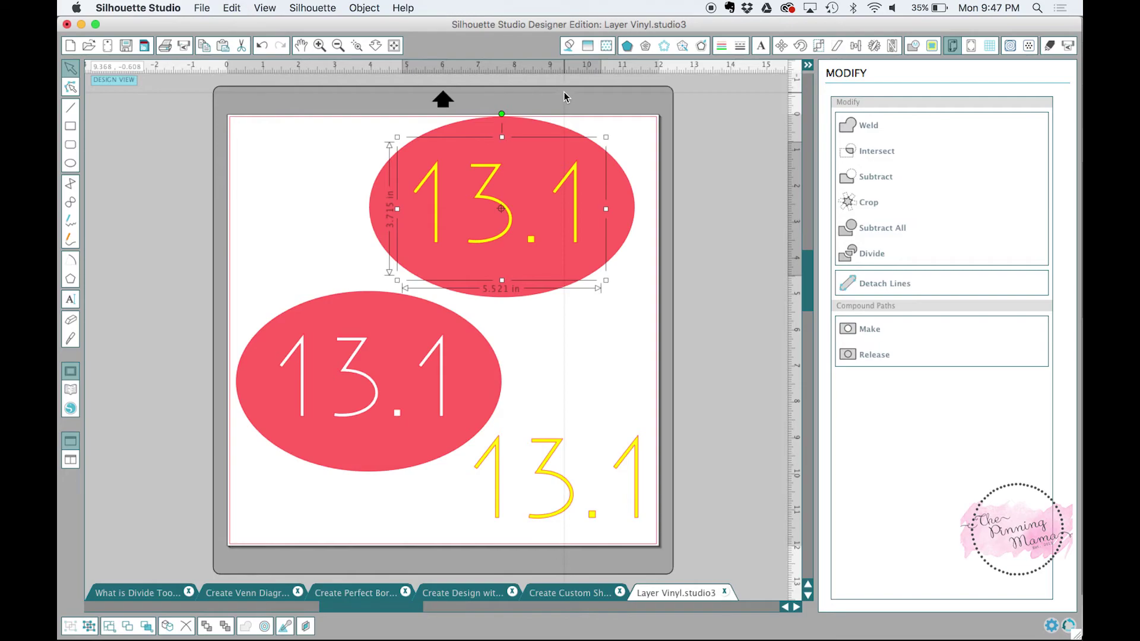
shift+click(528, 134)
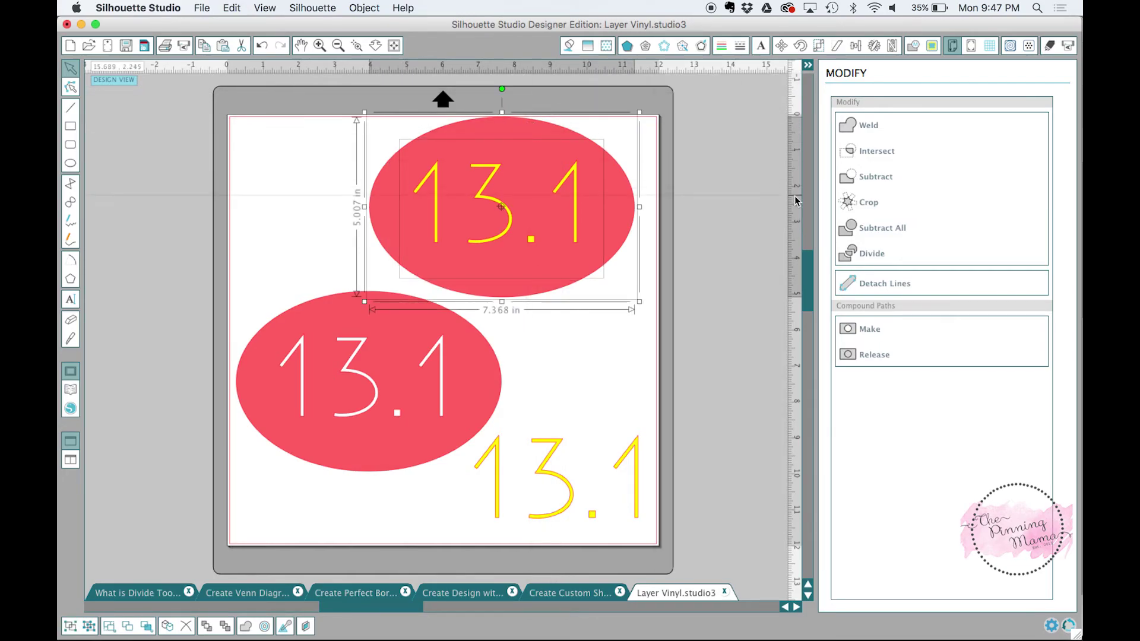
click(882, 252)
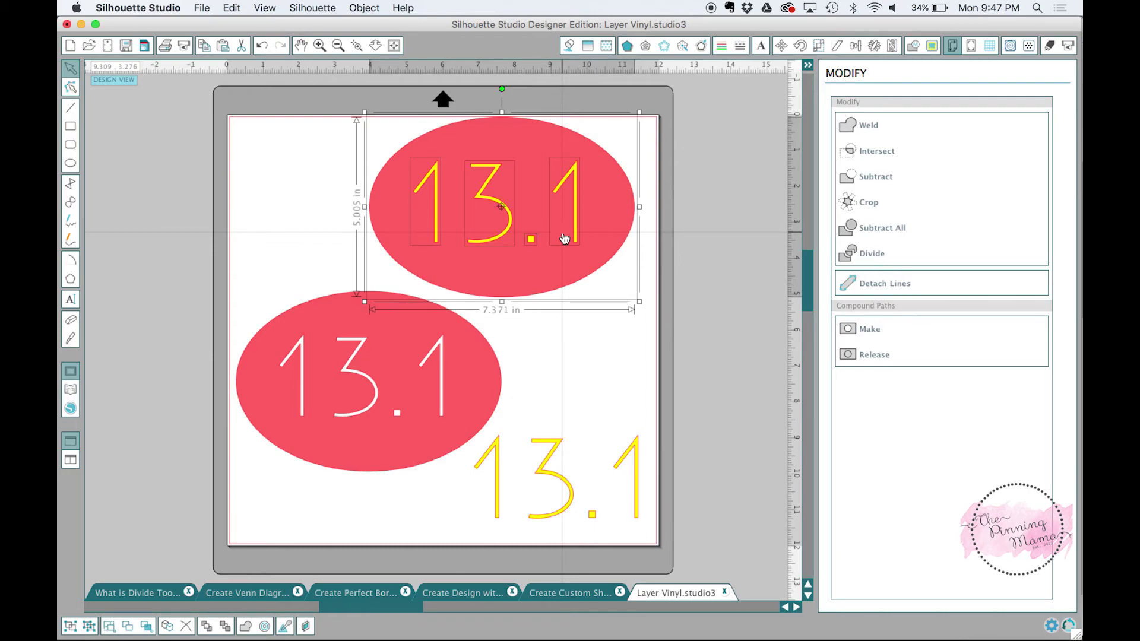
- Group the yellow 1, 3, decimal point and 1 pieces and drag the group below the oval
click(563, 334)
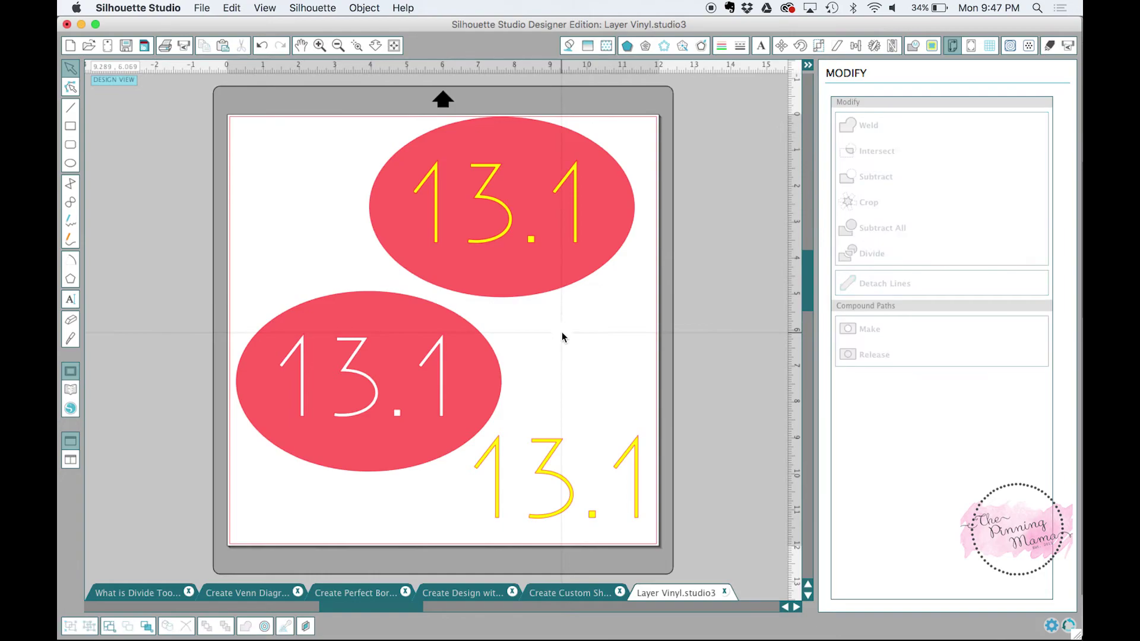
click(575, 233)
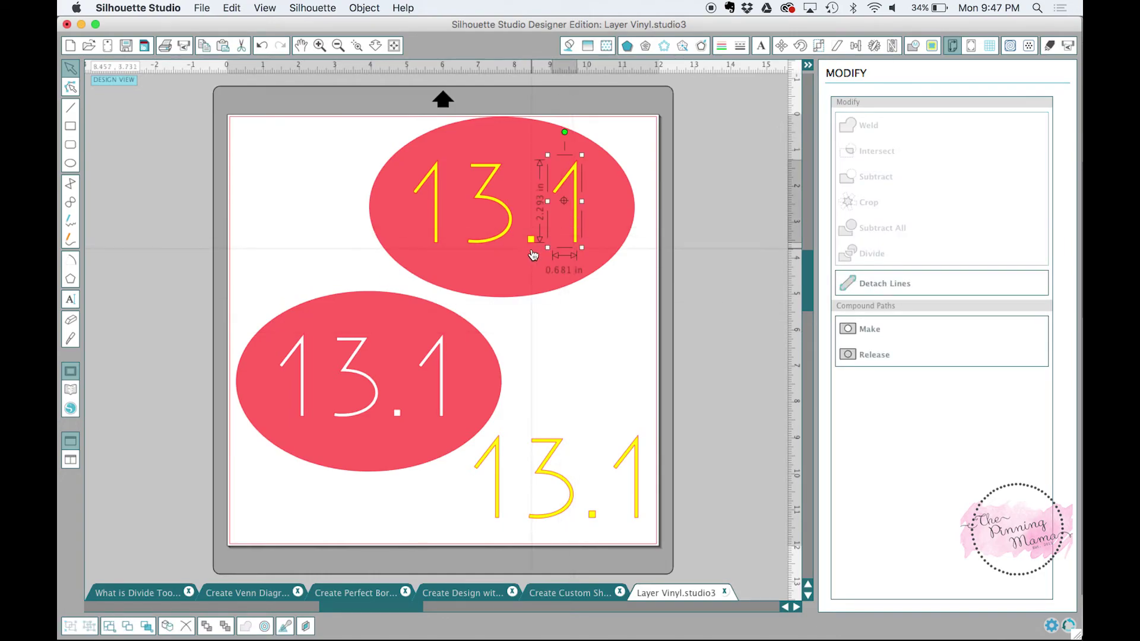
shift+click(531, 239)
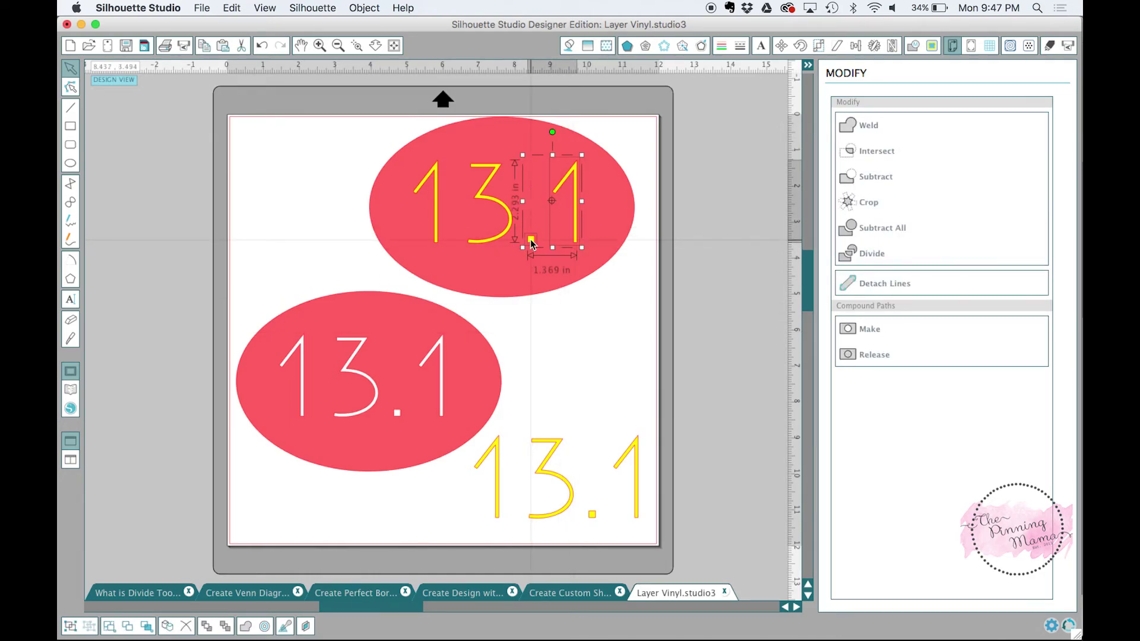
shift+click(498, 241)
shift+click(438, 235)
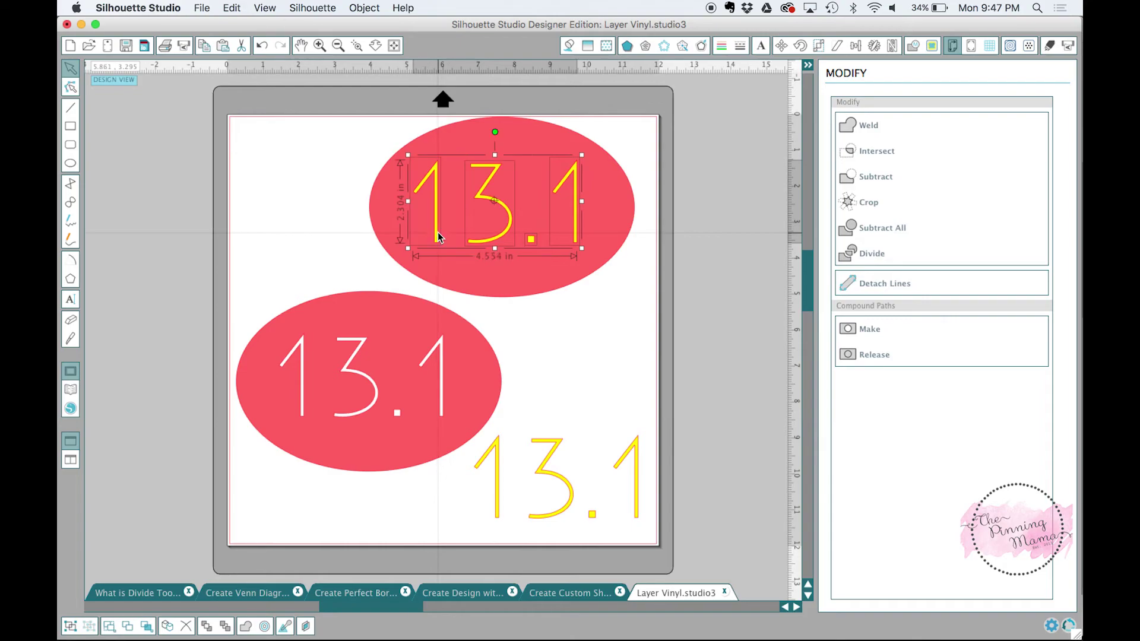
right_click(437, 233)
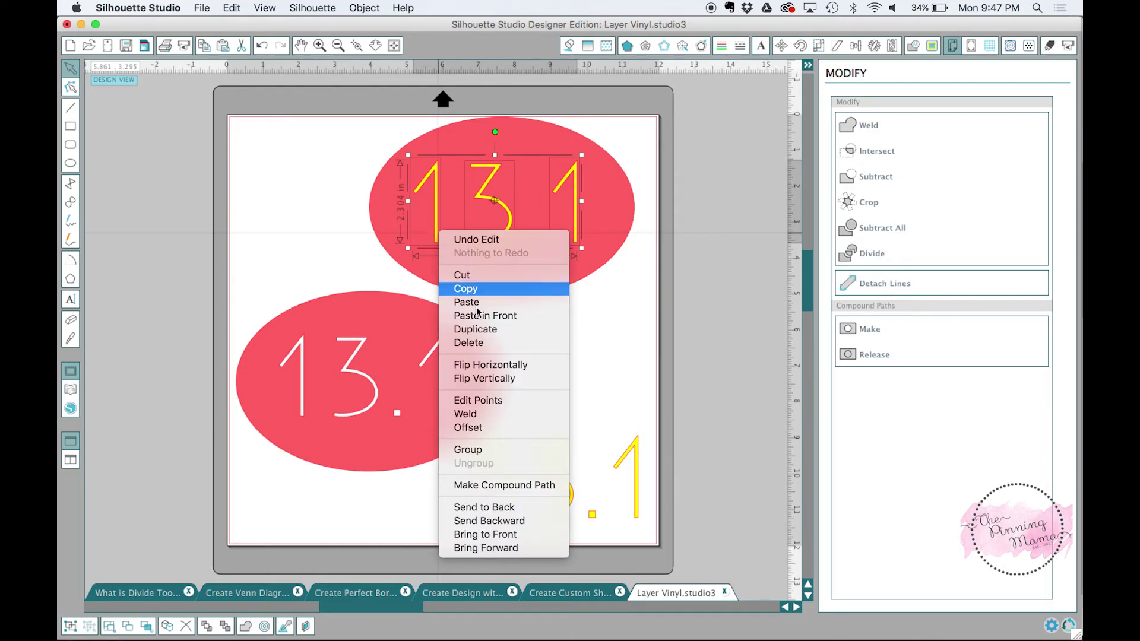
click(478, 450)
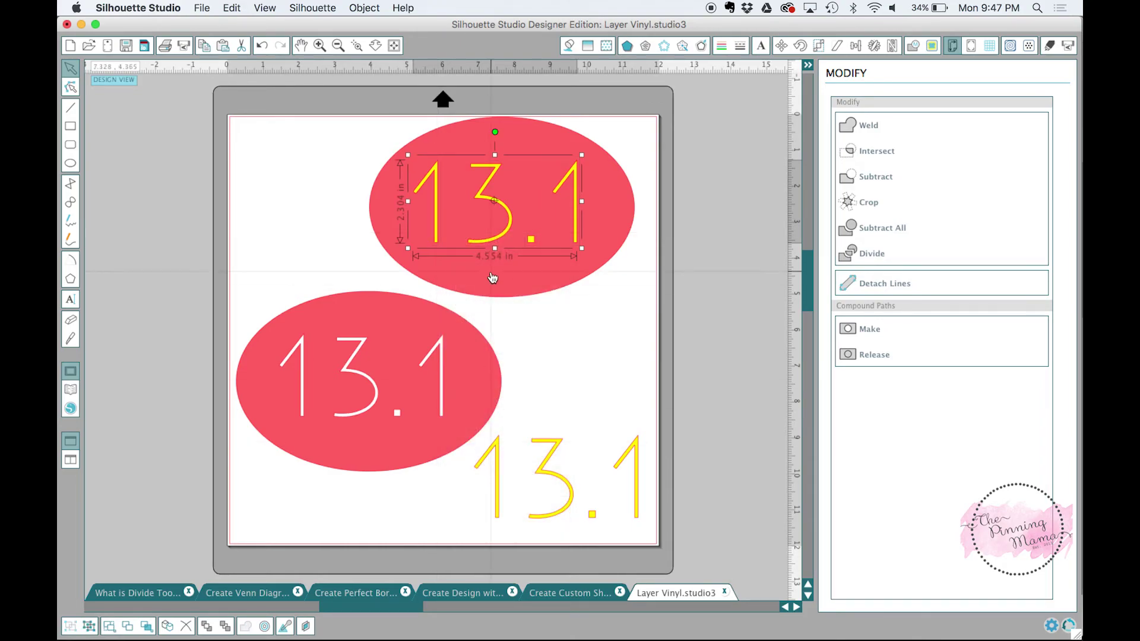
drag(504, 230, 588, 395)
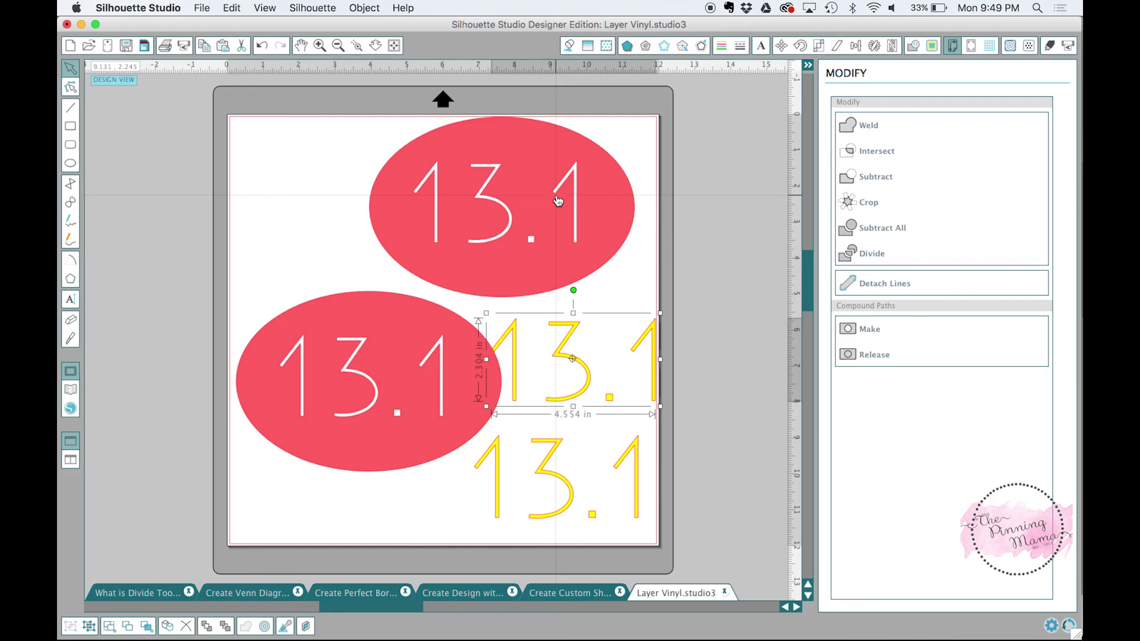
click(145, 592)
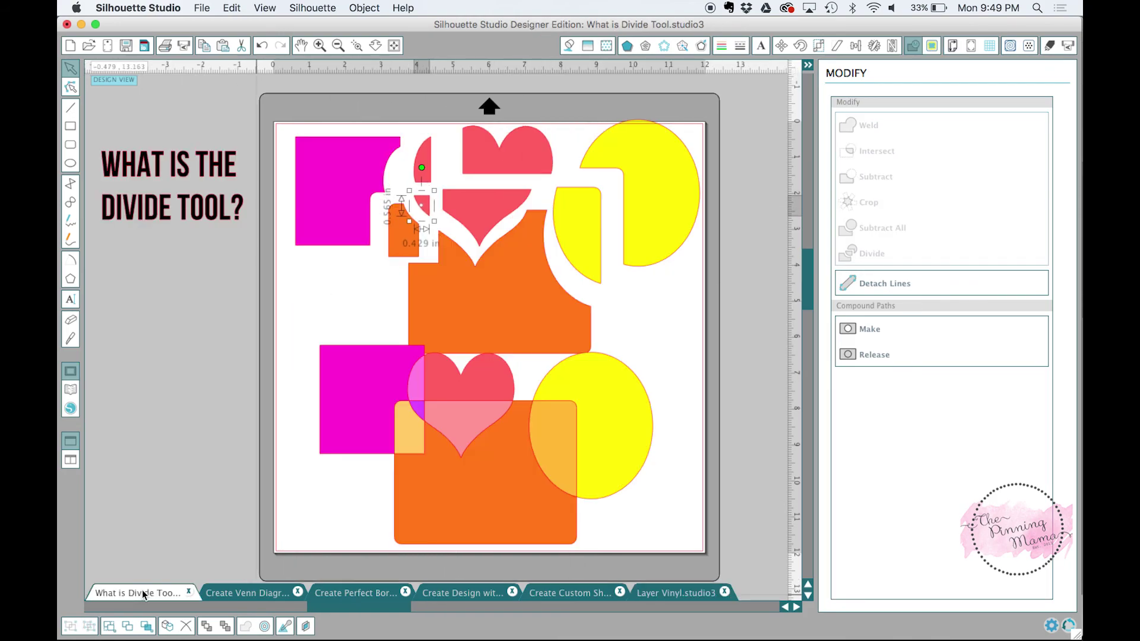
drag(407, 218, 409, 217)
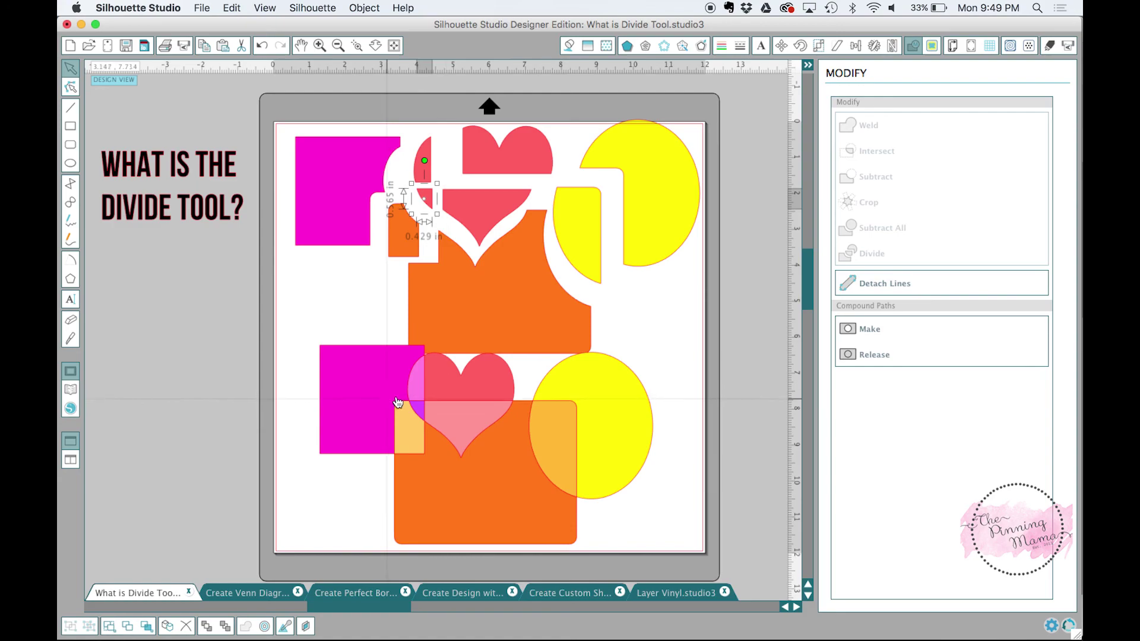
click(235, 587)
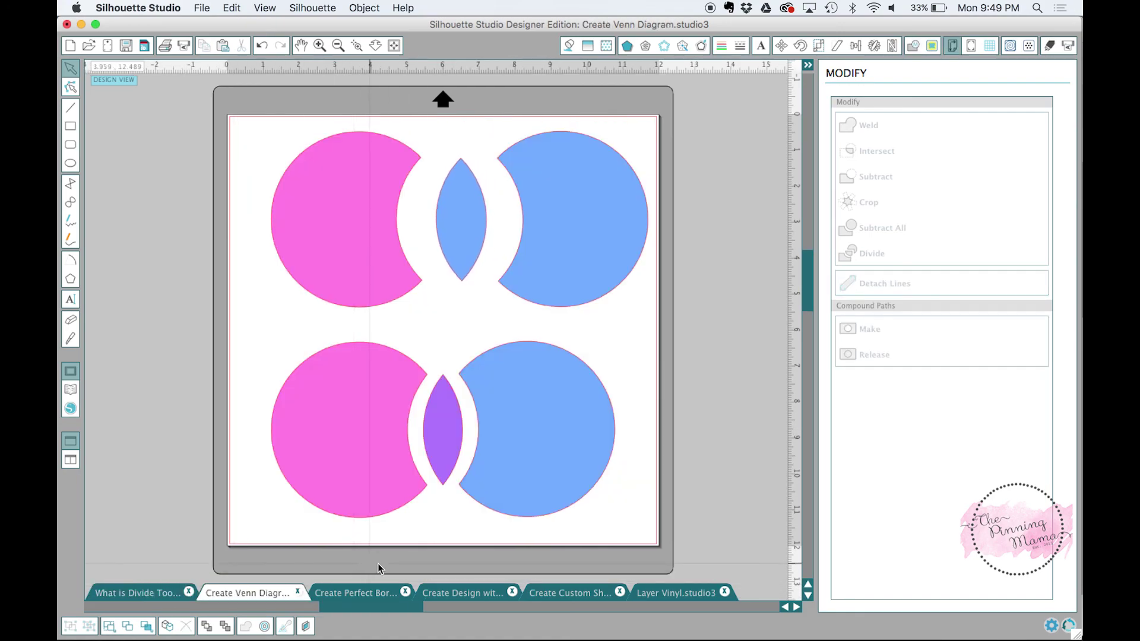
click(369, 595)
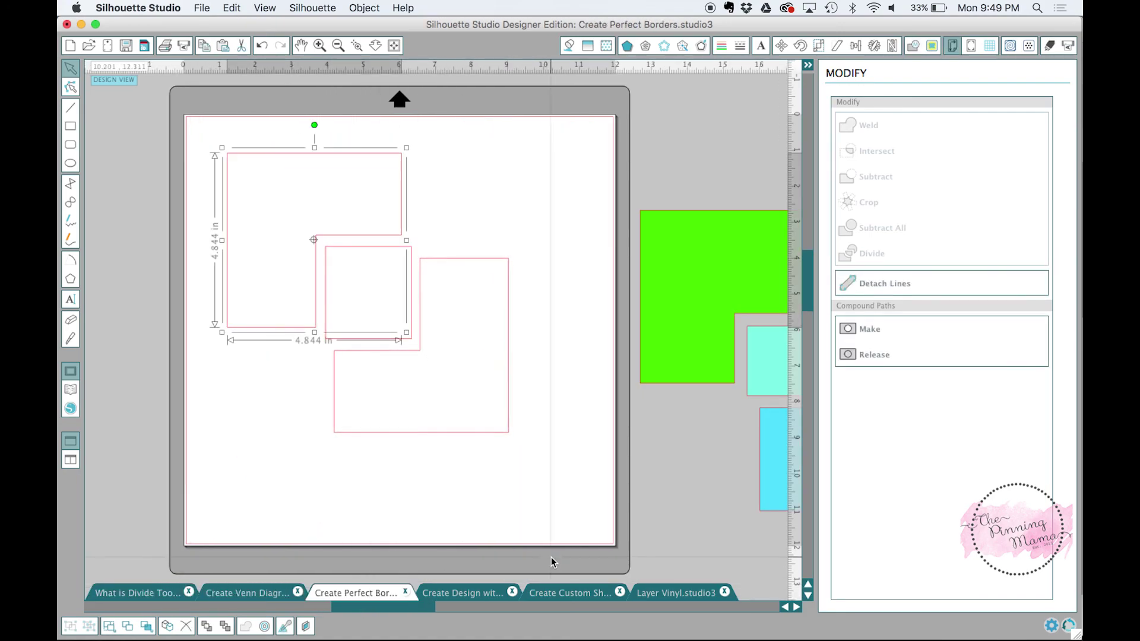
click(472, 589)
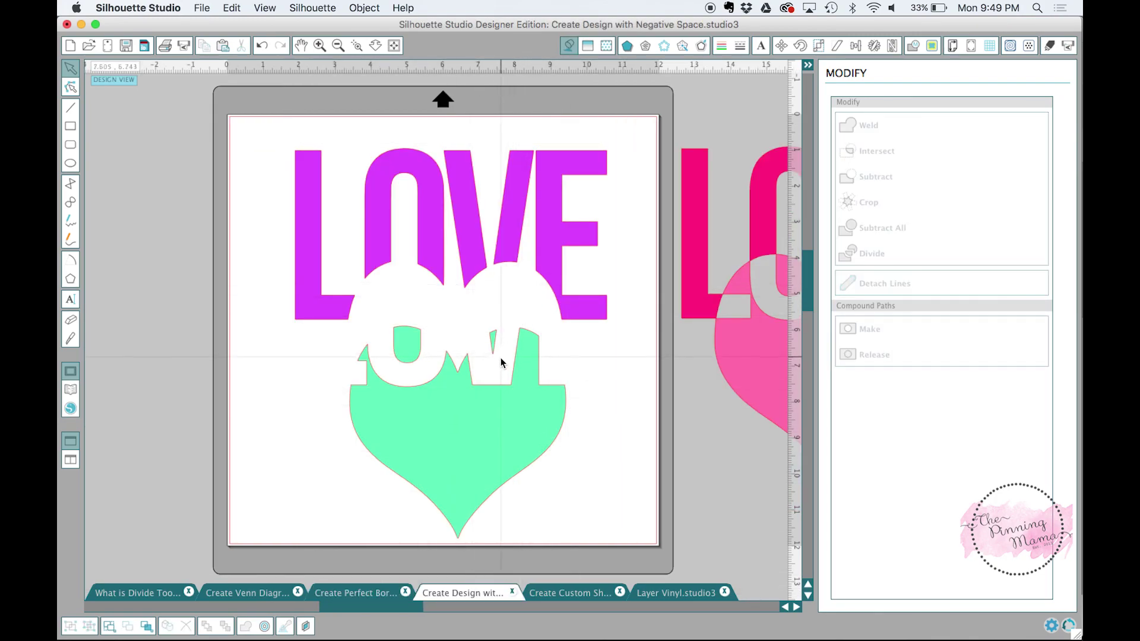
click(558, 593)
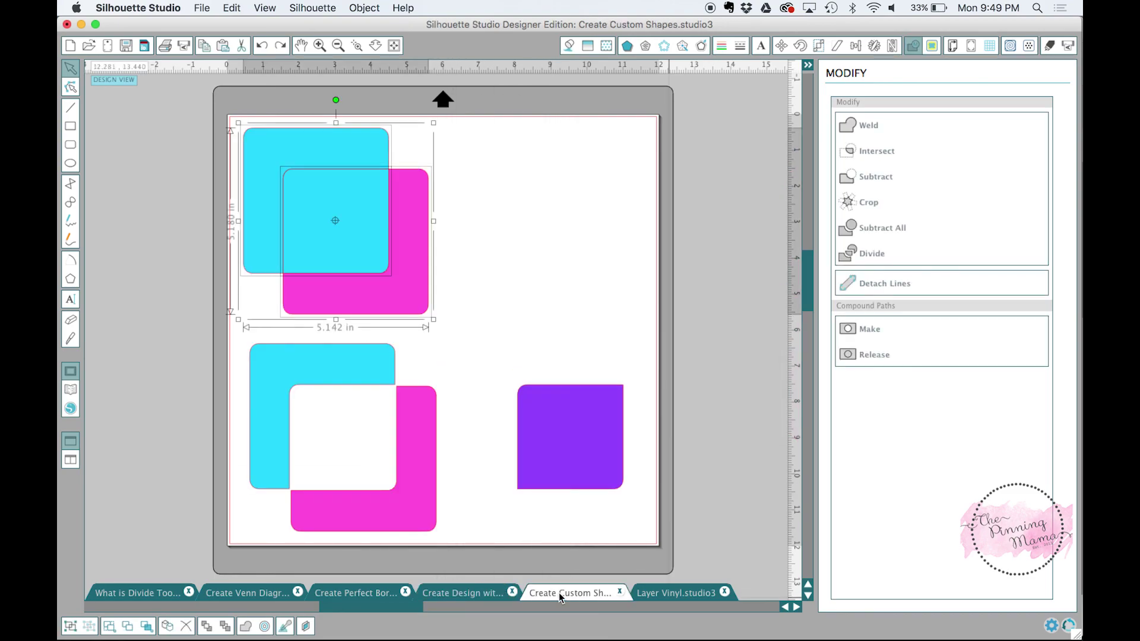
click(676, 593)
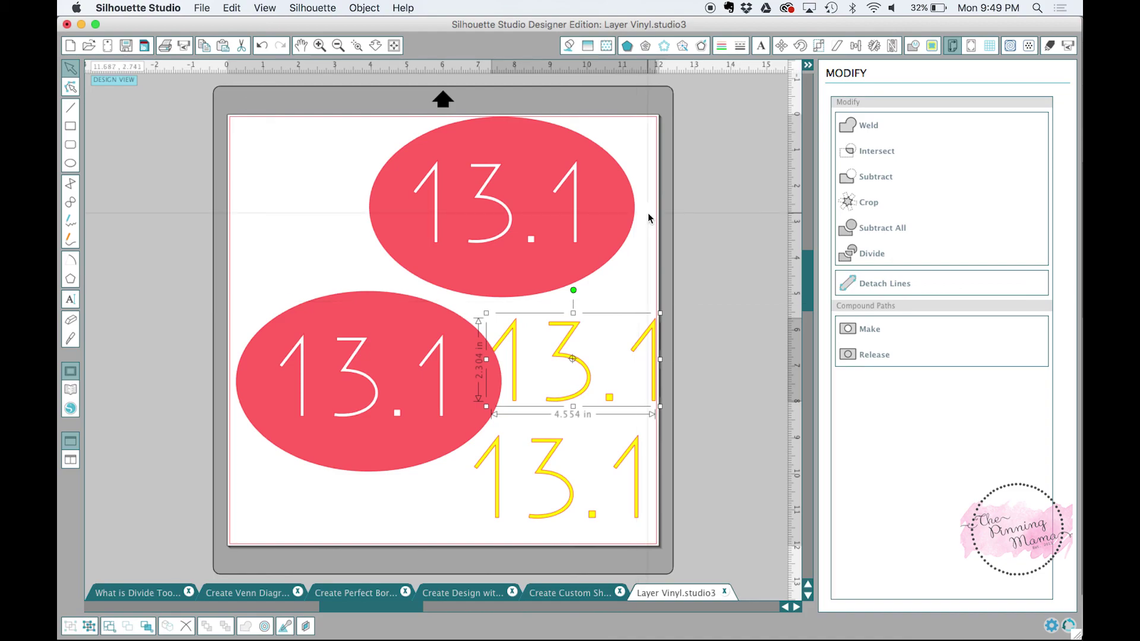